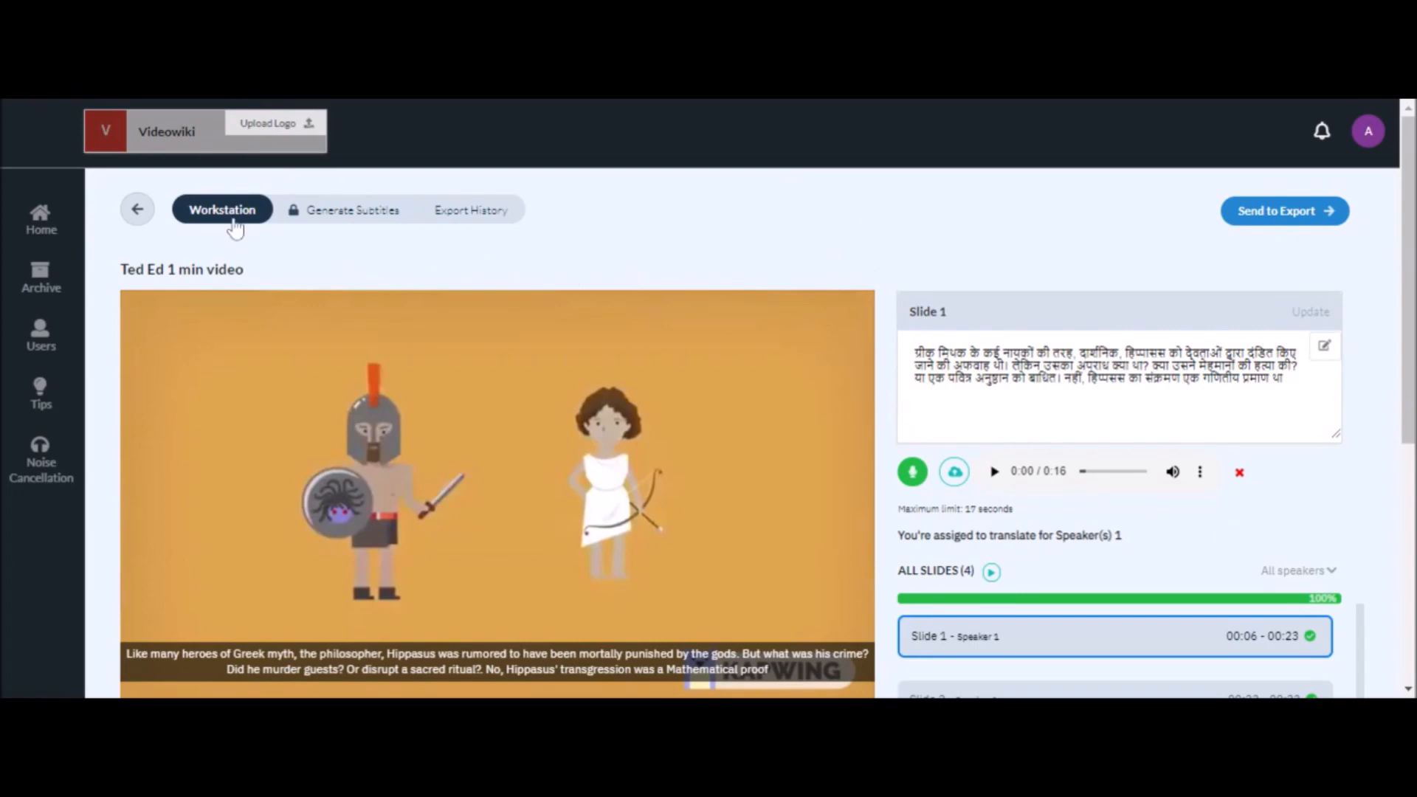
Step: Examine the Ted Ed 1 min video's workstation, including its slides, comments and the locked subtitle generation option
{"action": "mouse_move", "coordinate": [307, 219]}
{"action": "scroll", "coordinate": [882, 295], "scroll_direction": "down", "scroll_amount": 5}
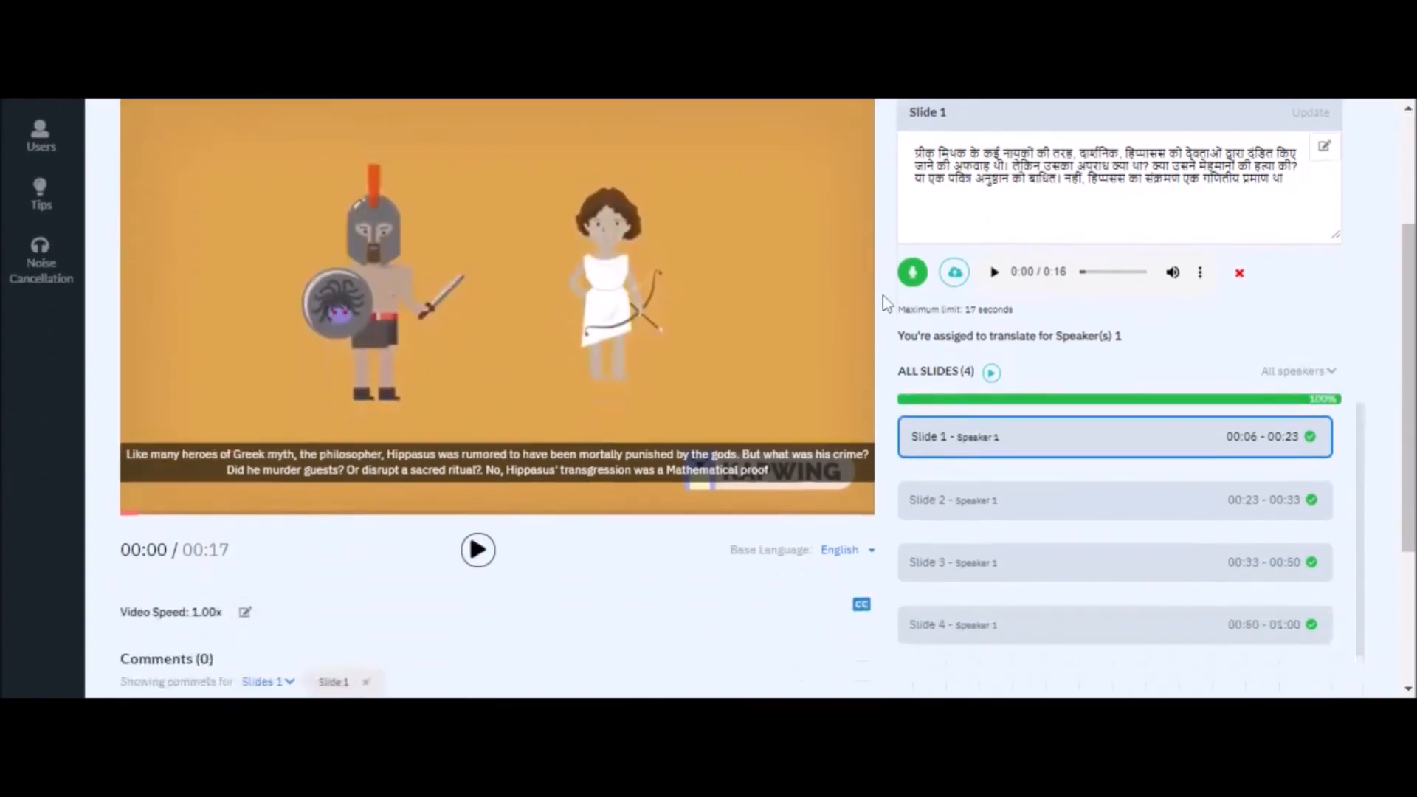
{"action": "scroll", "coordinate": [878, 365], "scroll_direction": "up", "scroll_amount": 3}
{"action": "scroll", "coordinate": [882, 360], "scroll_direction": "up", "scroll_amount": 1}
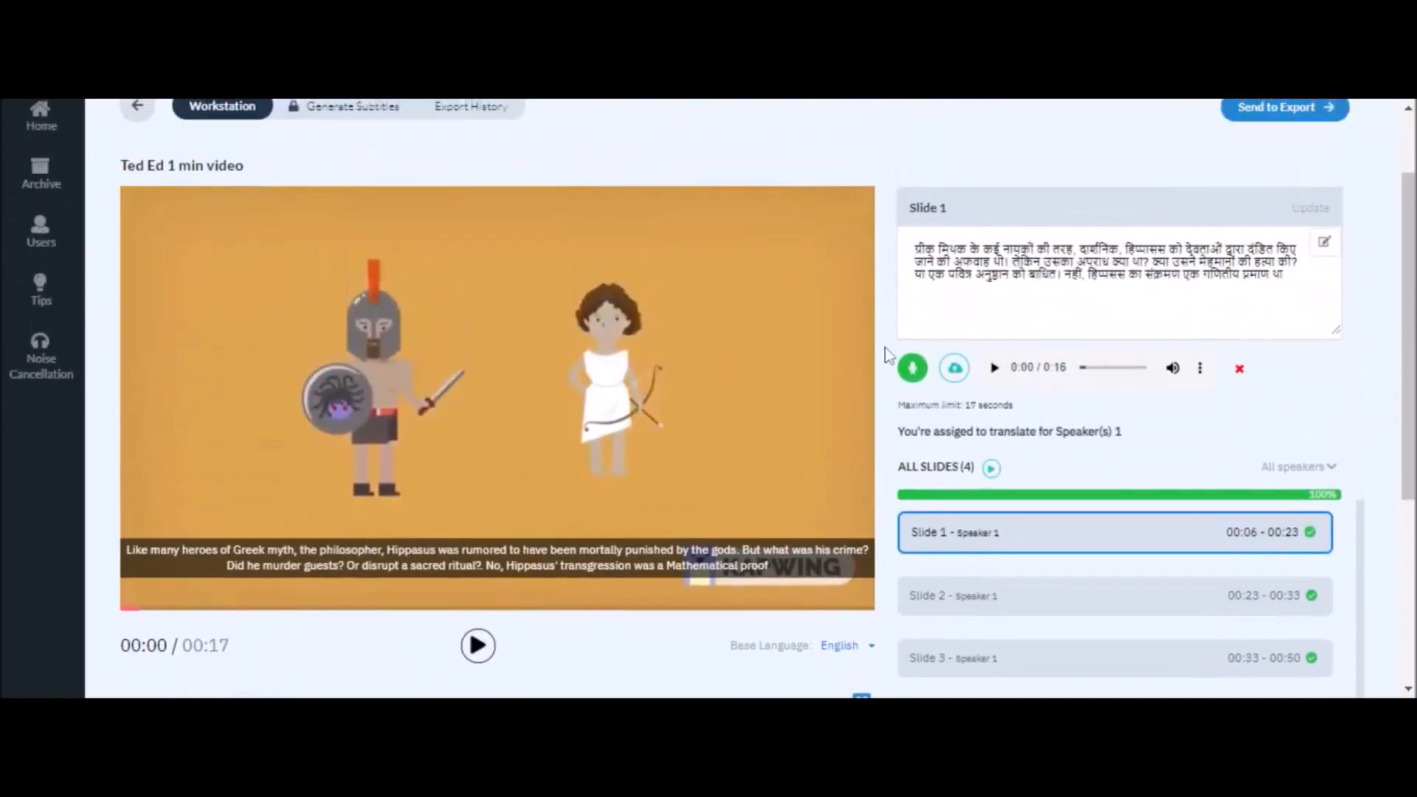
{"action": "scroll", "coordinate": [884, 348], "scroll_direction": "up", "scroll_amount": 1}
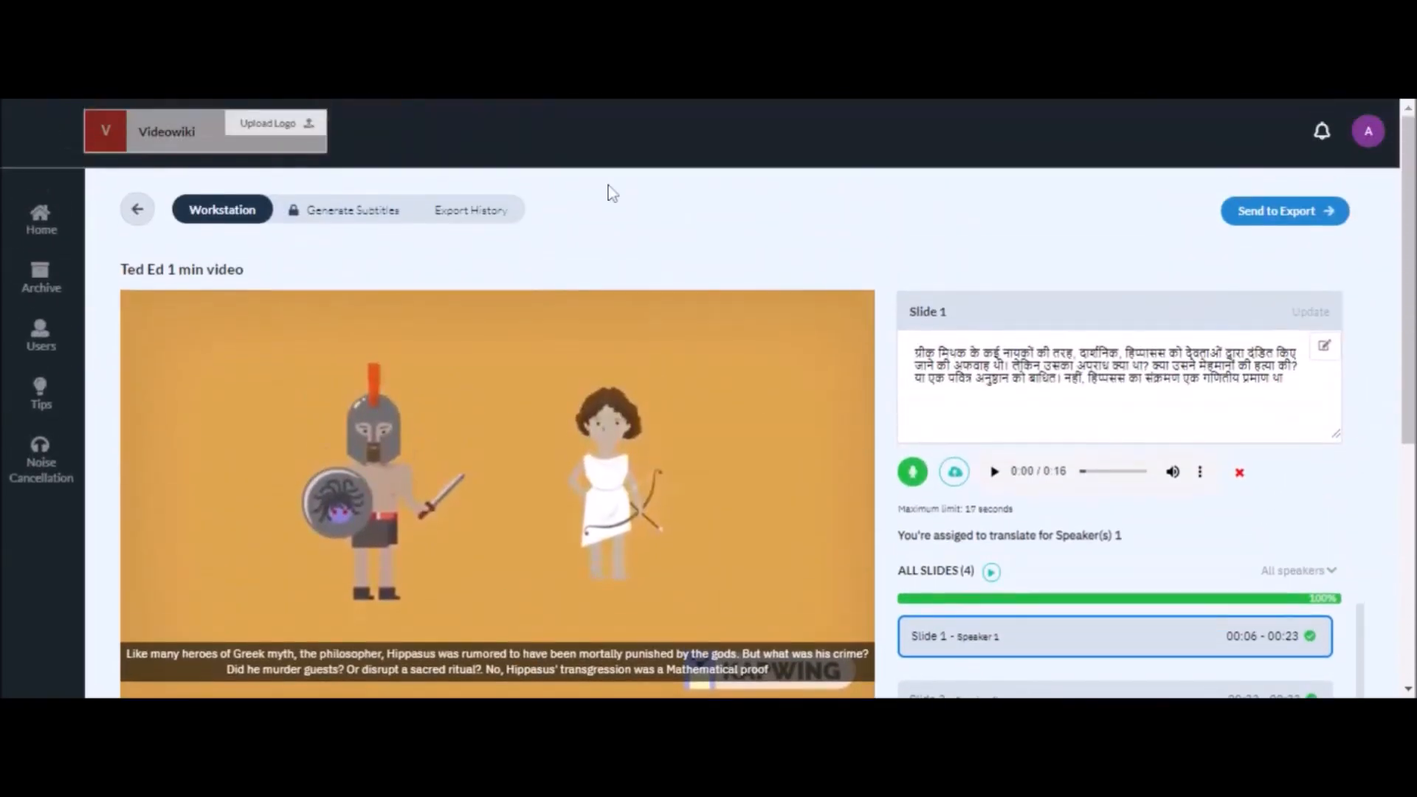
{"action": "mouse_move", "coordinate": [367, 212]}
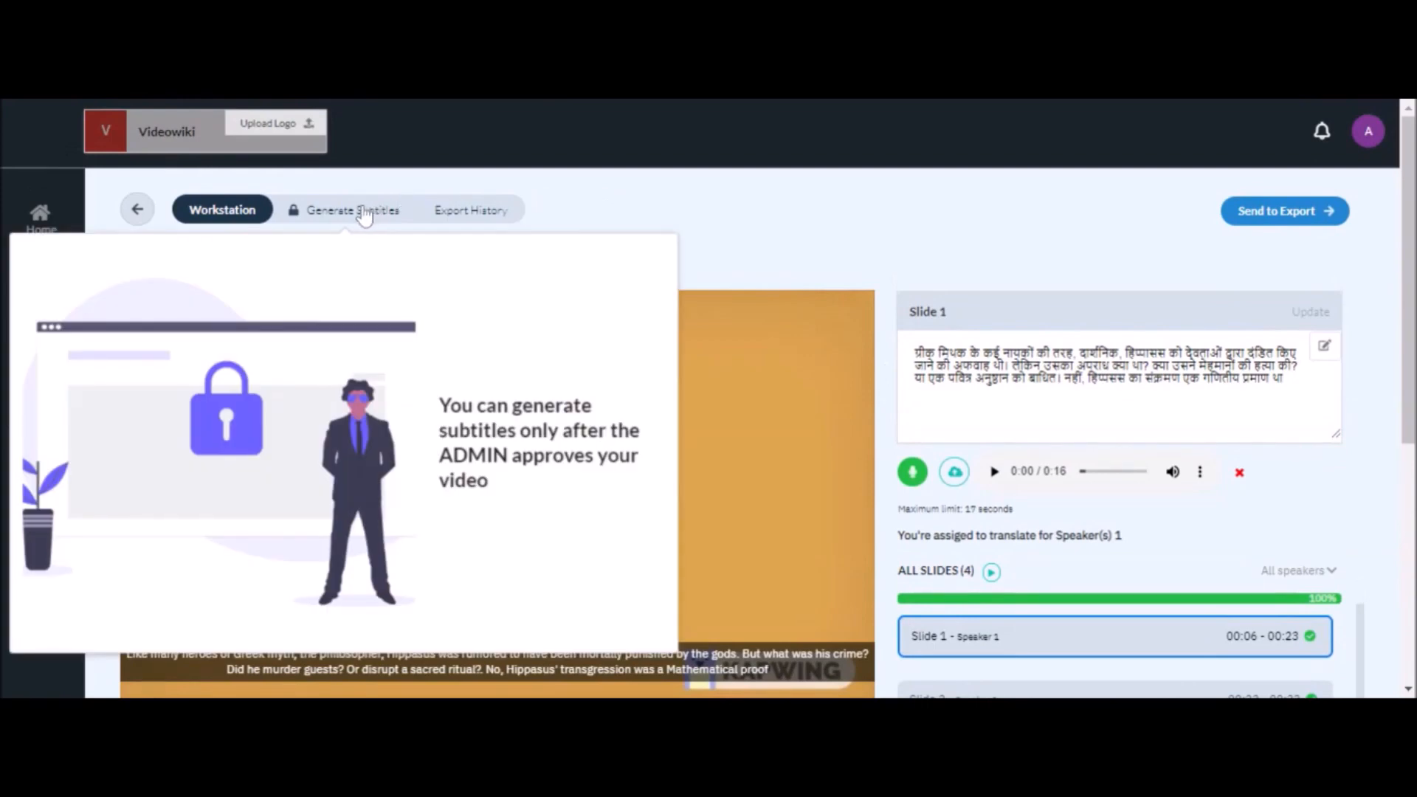
{"action": "scroll", "coordinate": [880, 275], "scroll_direction": "down", "scroll_amount": 3}
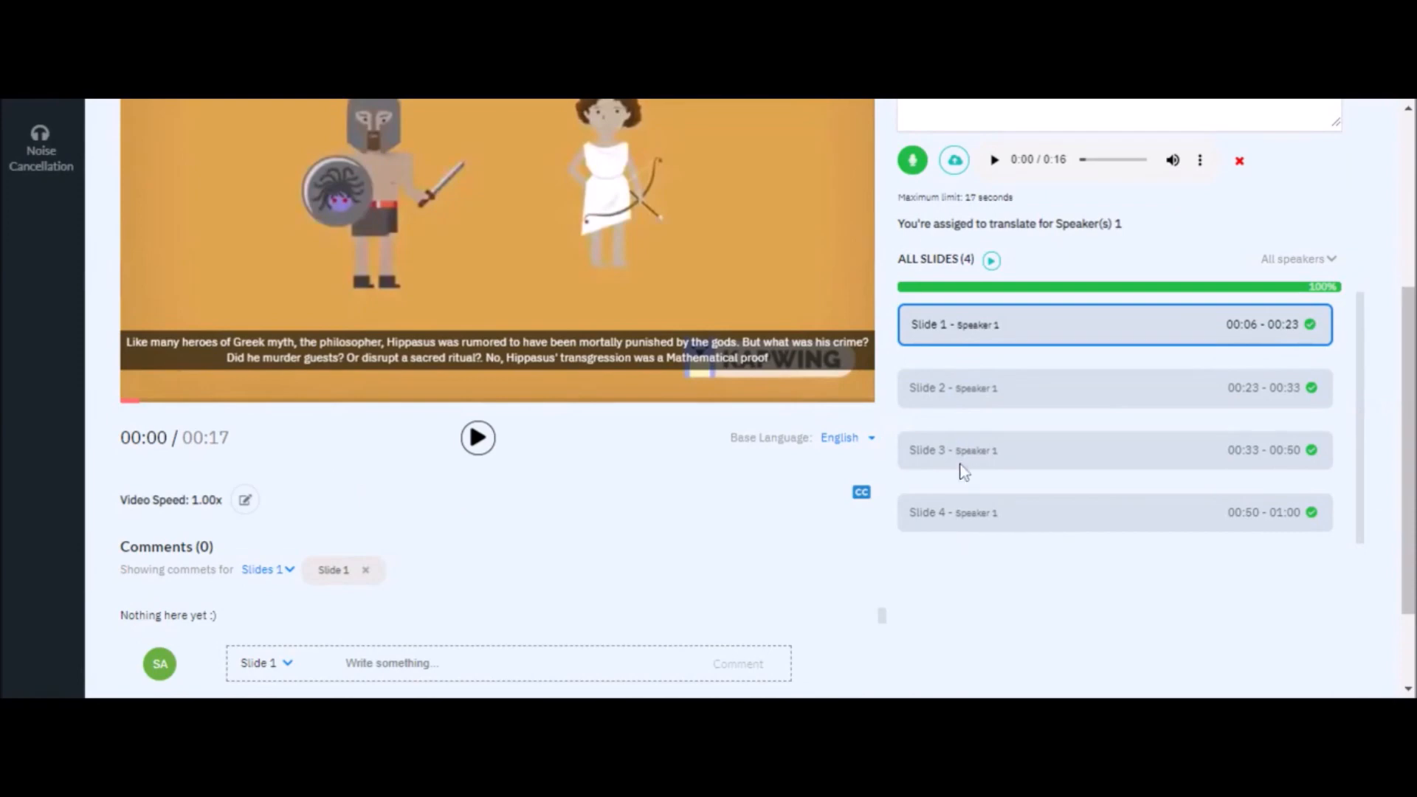
{"action": "scroll", "coordinate": [868, 318], "scroll_direction": "up", "scroll_amount": 3}
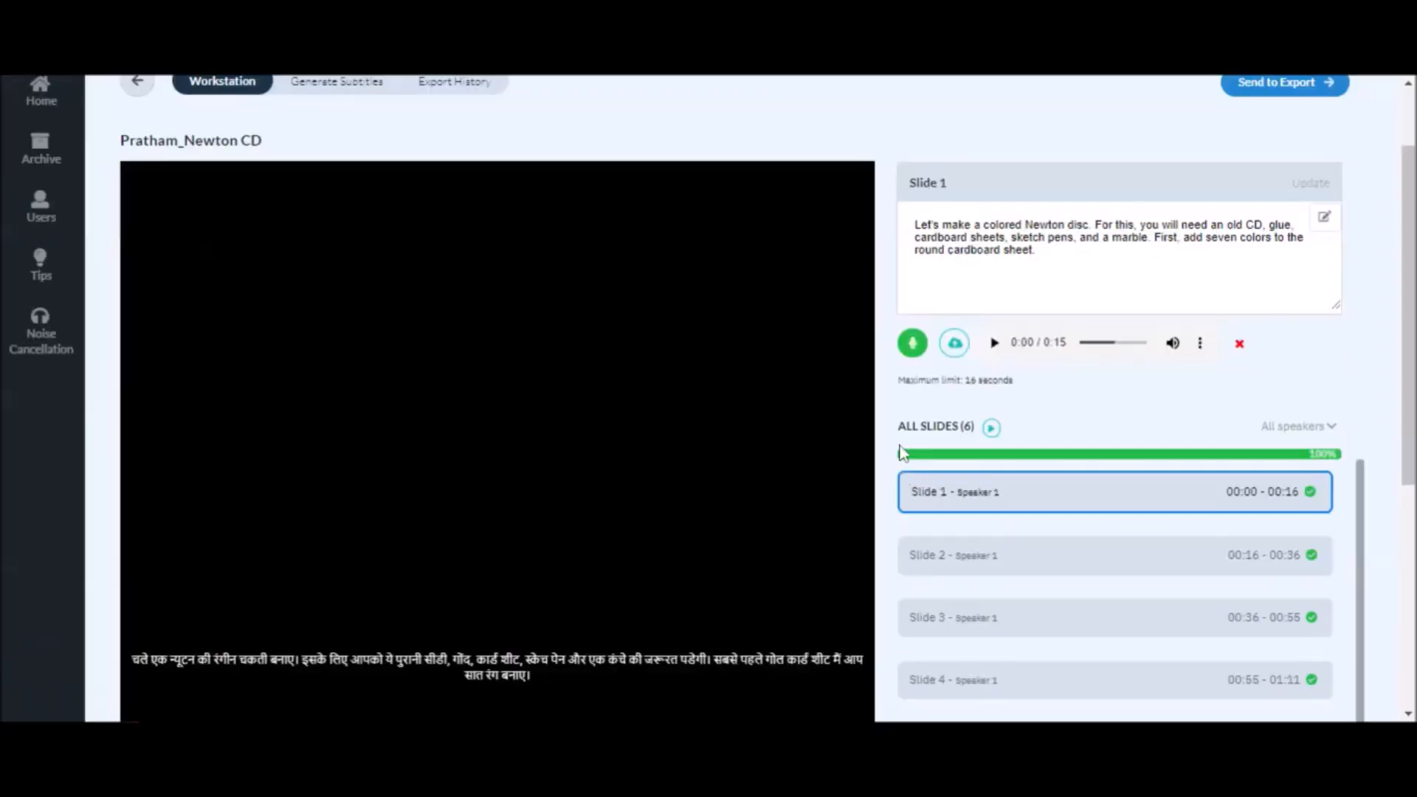
Step: Open subtitle generation for the Pratham_Newton CD video and bring its subtitle timeline into view
{"action": "scroll", "coordinate": [882, 374], "scroll_direction": "up", "scroll_amount": 3}
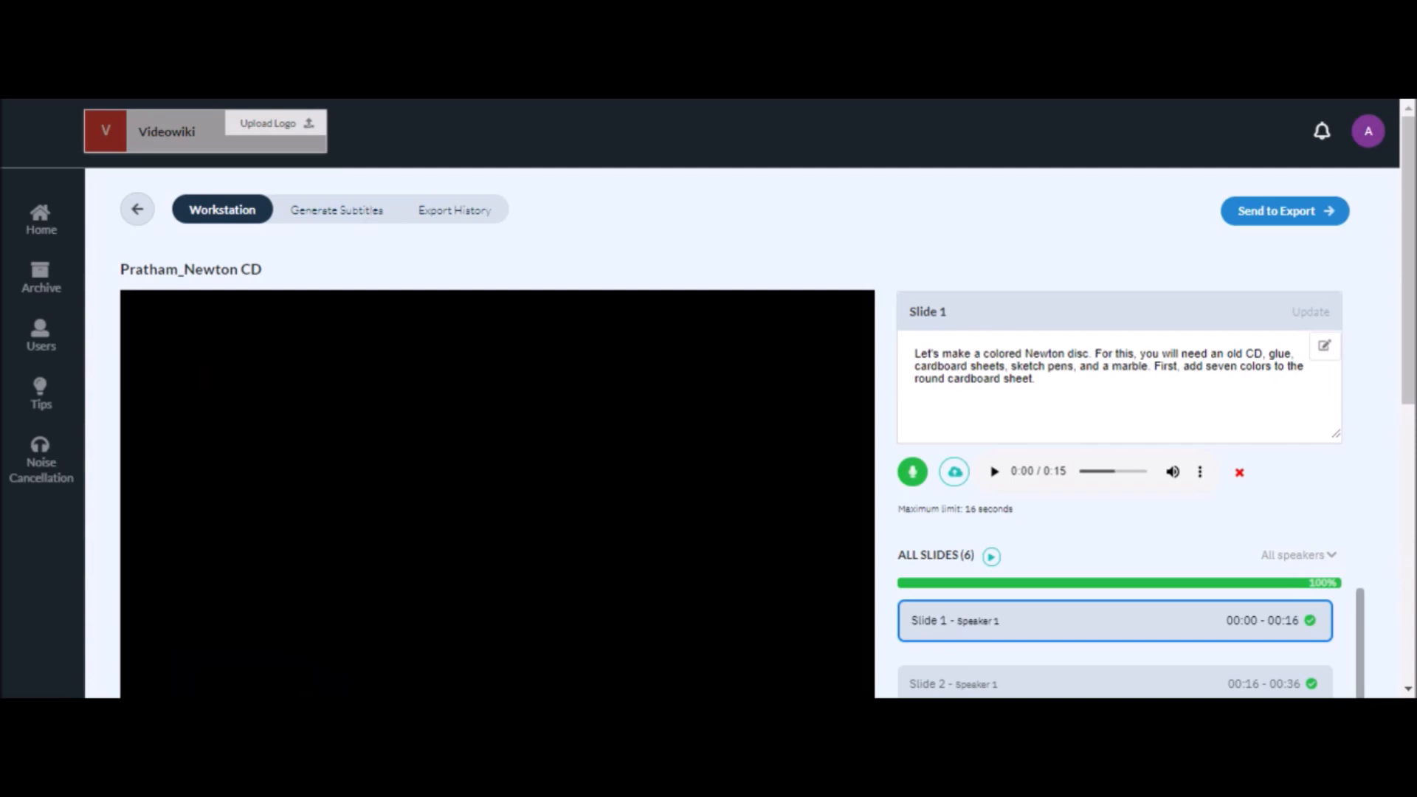
{"action": "left_click", "coordinate": [369, 210]}
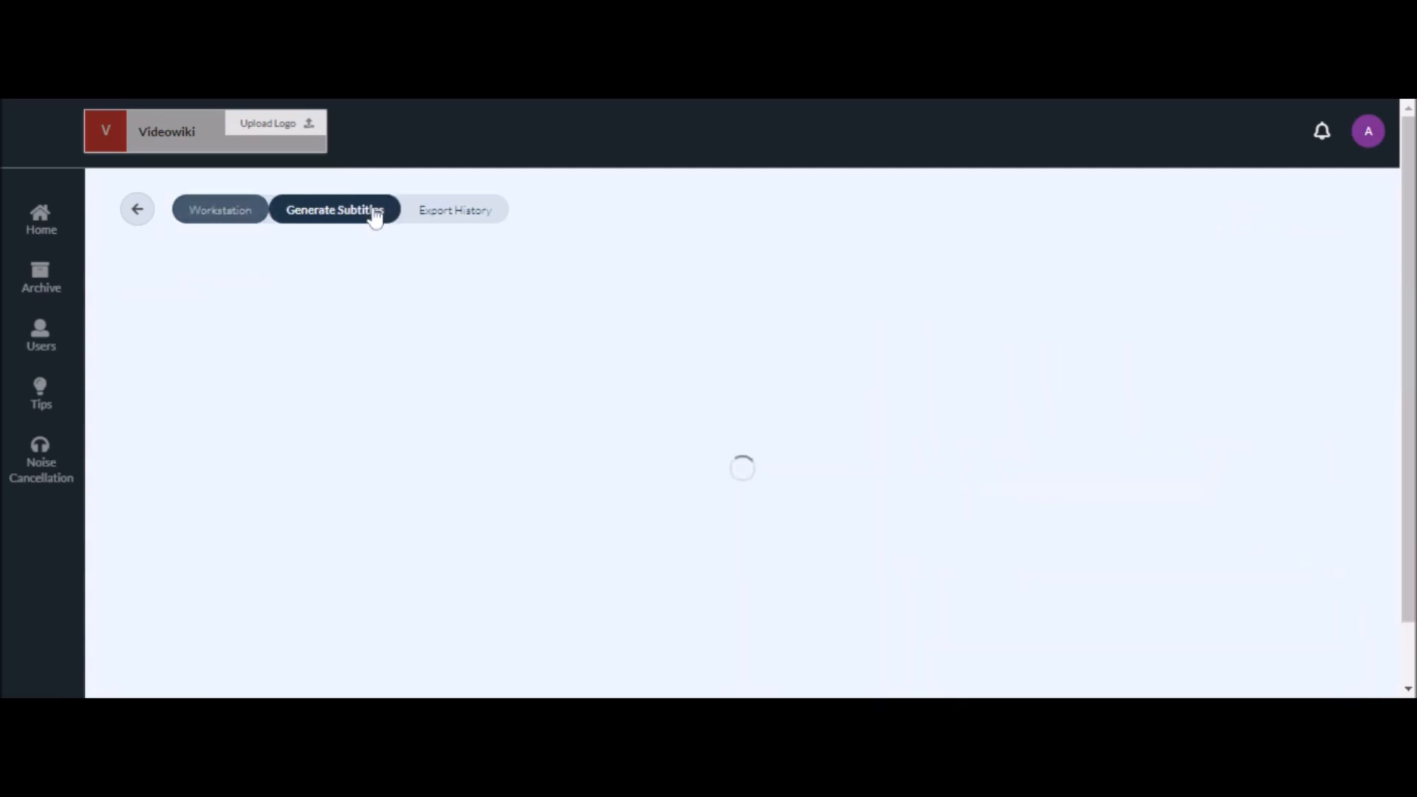
{"action": "scroll", "coordinate": [870, 312], "scroll_direction": "down", "scroll_amount": 1}
{"action": "scroll", "coordinate": [869, 311], "scroll_direction": "down", "scroll_amount": 3}
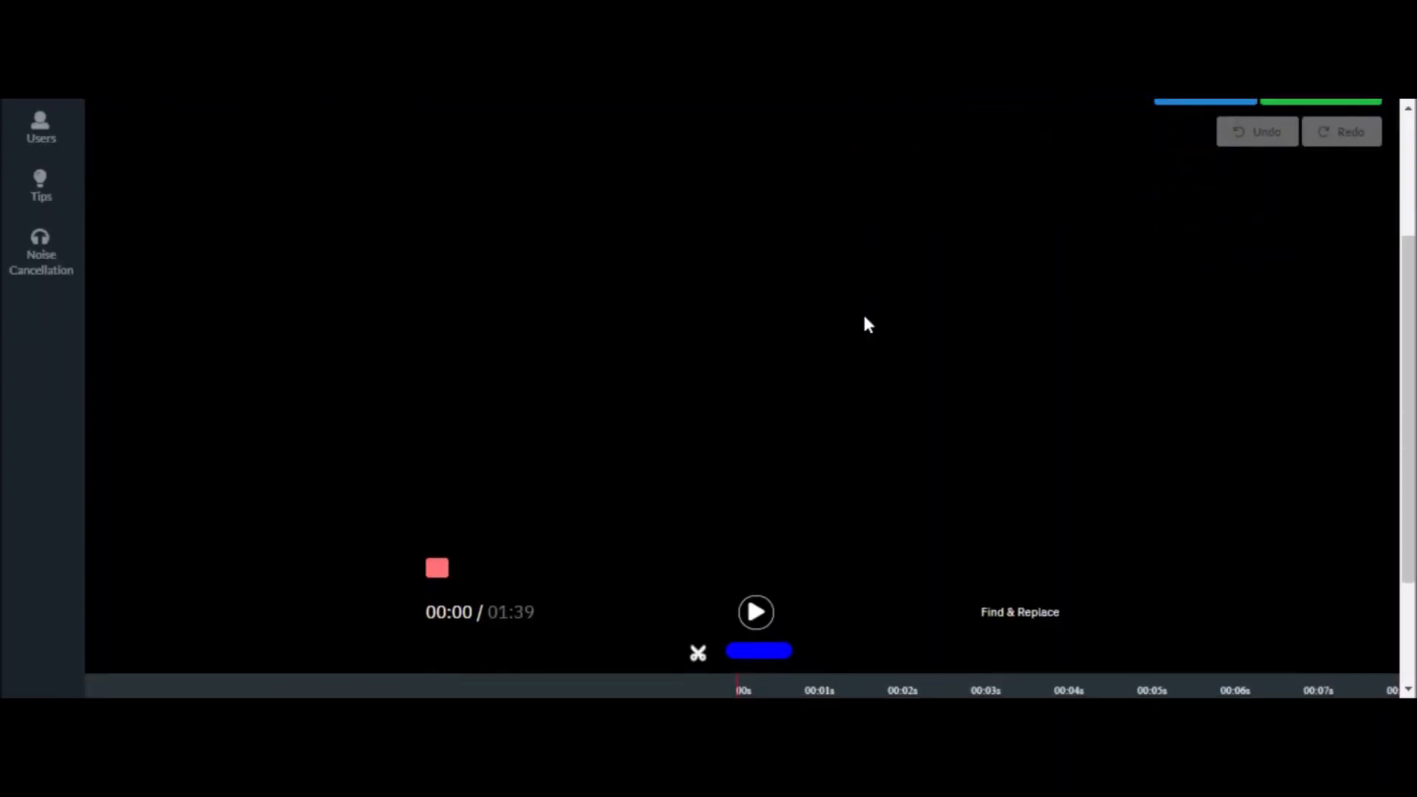
{"action": "scroll", "coordinate": [839, 546], "scroll_direction": "down", "scroll_amount": 2}
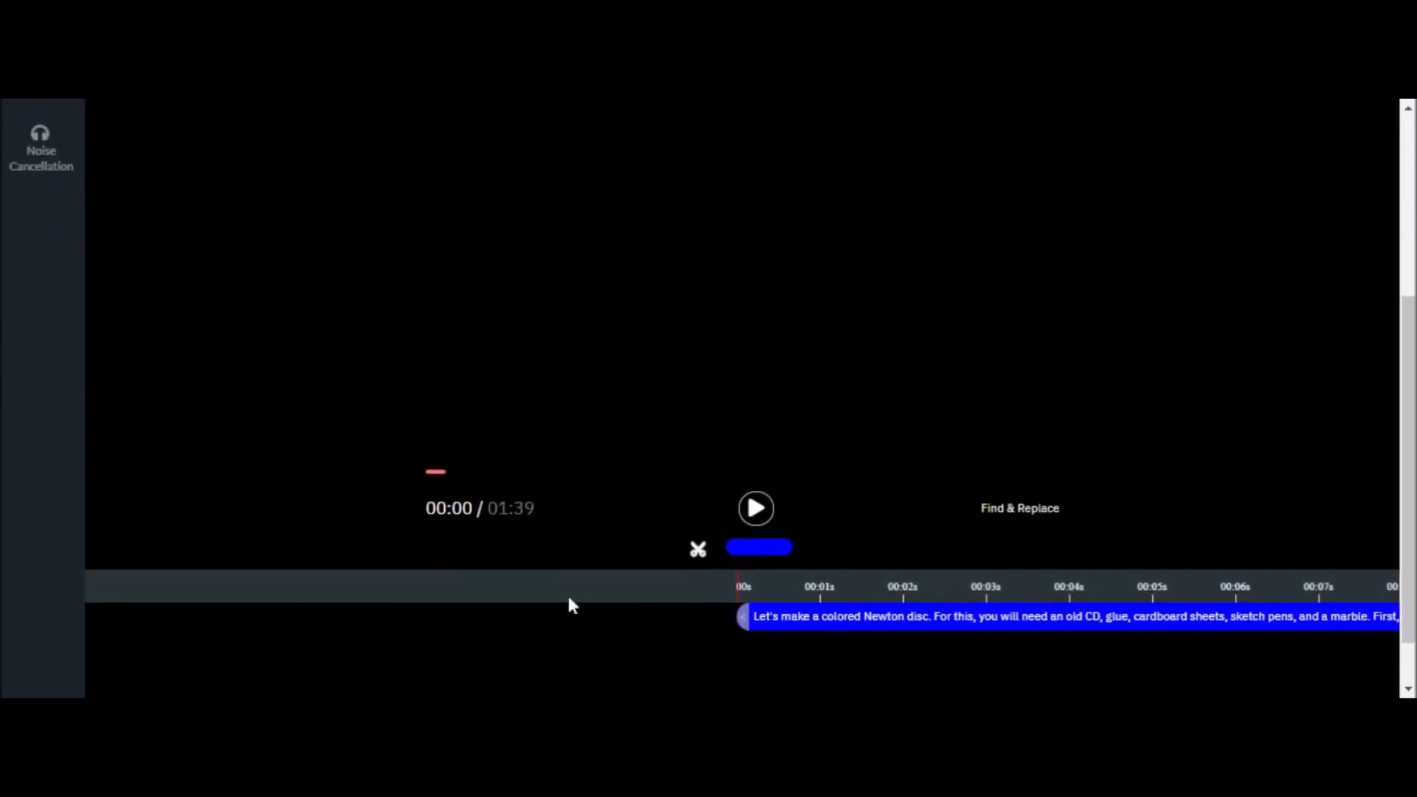
Step: Examine the subtitle timeline, the first slide's text and timing fields, and the sync and update options
{"action": "scroll", "coordinate": [537, 588], "scroll_direction": "up", "scroll_amount": 3}
{"action": "scroll", "coordinate": [874, 411], "scroll_direction": "down", "scroll_amount": 4}
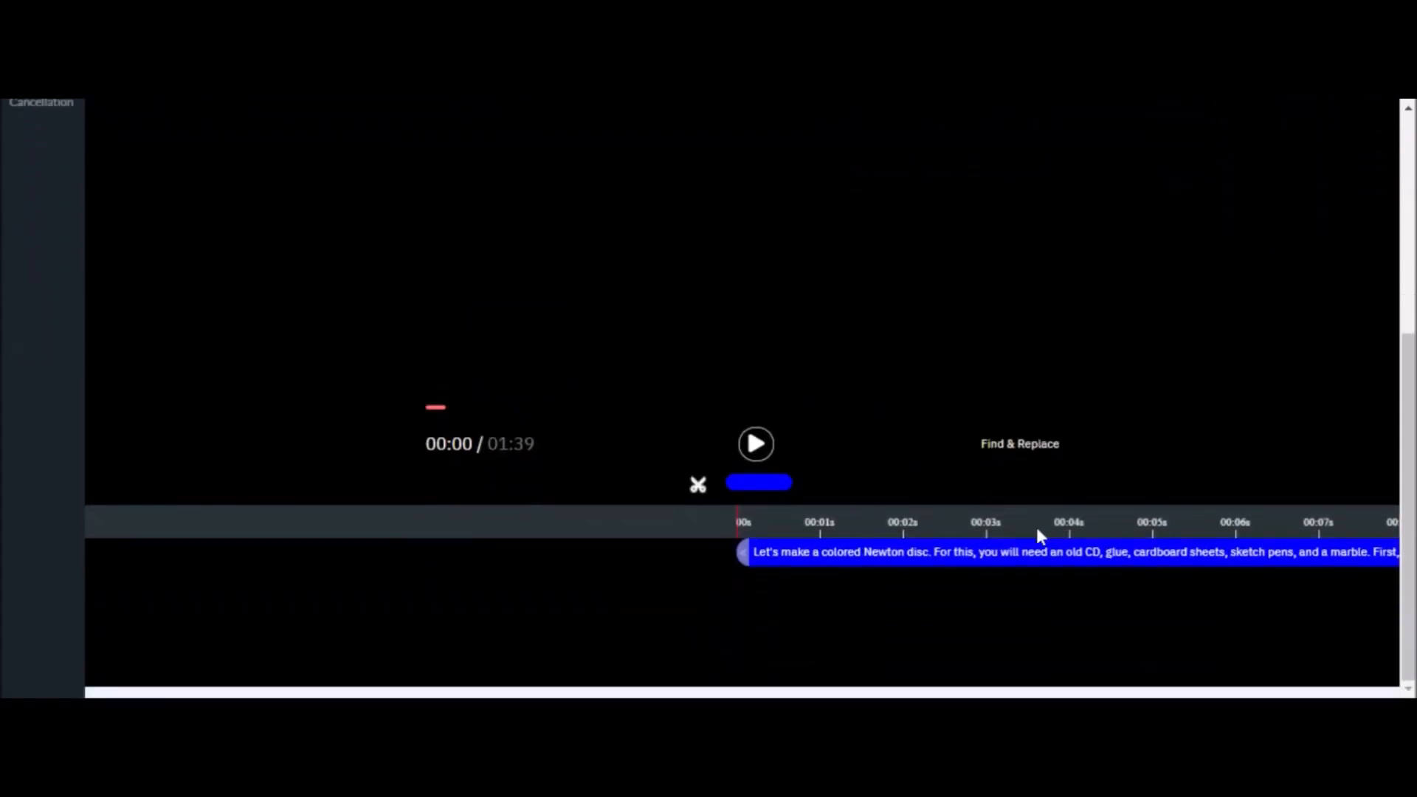
{"action": "scroll", "coordinate": [1033, 537], "scroll_direction": "right", "scroll_amount": 5}
{"action": "scroll", "coordinate": [1027, 537], "scroll_direction": "left", "scroll_amount": 6}
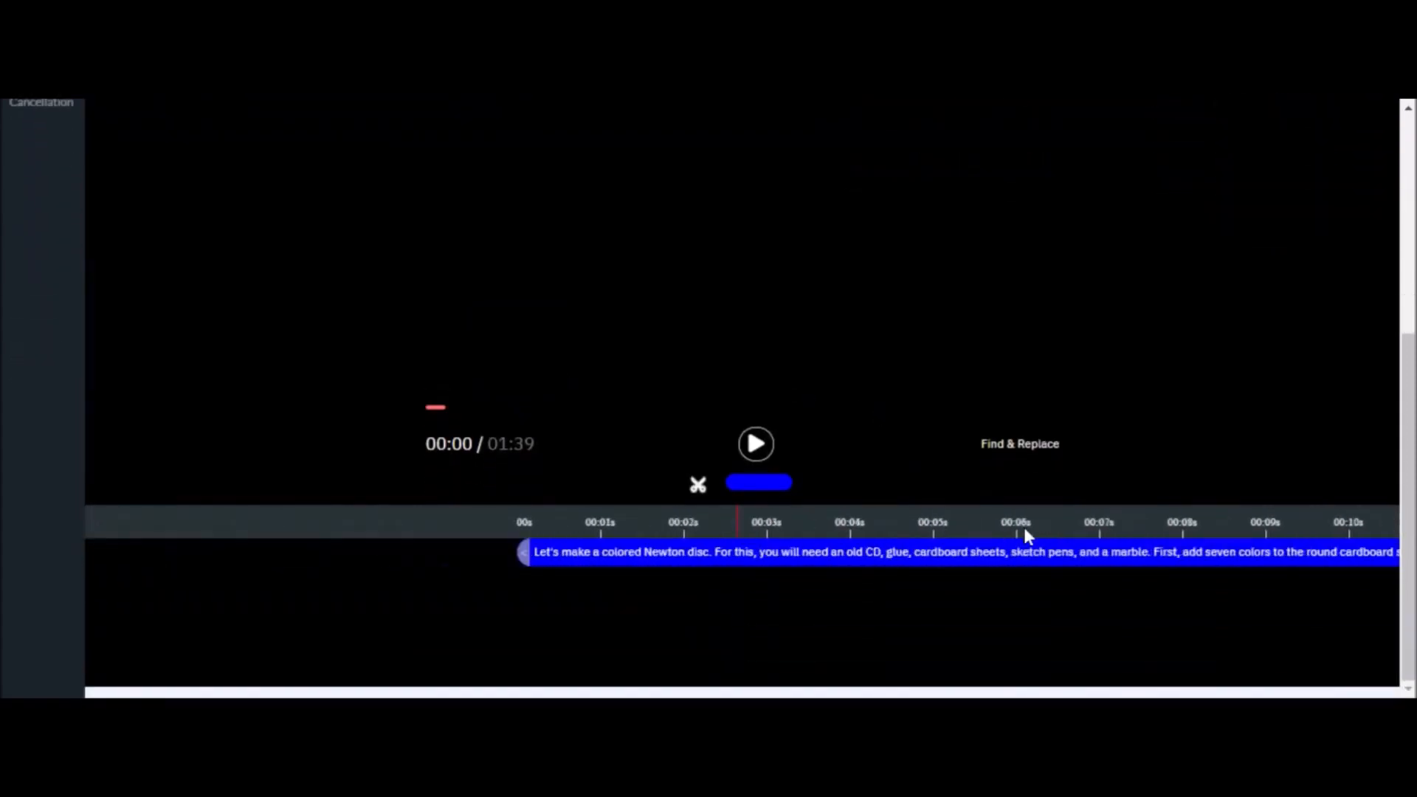
{"action": "scroll", "coordinate": [1024, 528], "scroll_direction": "left", "scroll_amount": 3}
{"action": "scroll", "coordinate": [819, 455], "scroll_direction": "up", "scroll_amount": 3}
{"action": "scroll", "coordinate": [752, 367], "scroll_direction": "down", "scroll_amount": 3}
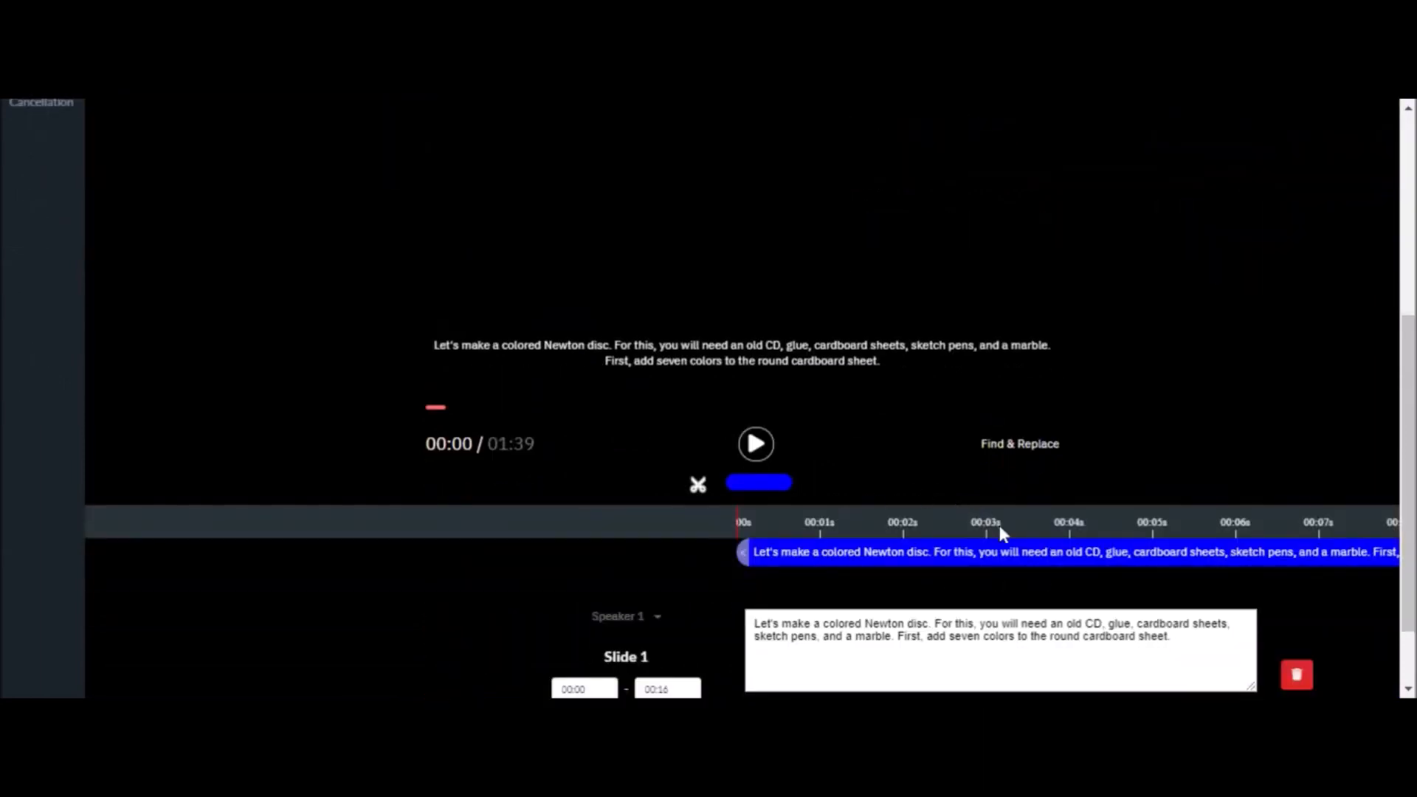
{"action": "scroll", "coordinate": [999, 525], "scroll_direction": "right", "scroll_amount": 4}
{"action": "scroll", "coordinate": [973, 521], "scroll_direction": "left", "scroll_amount": 4}
{"action": "scroll", "coordinate": [990, 516], "scroll_direction": "up", "scroll_amount": 3}
{"action": "scroll", "coordinate": [990, 516], "scroll_direction": "down", "scroll_amount": 3}
{"action": "scroll", "coordinate": [900, 454], "scroll_direction": "up", "scroll_amount": 3}
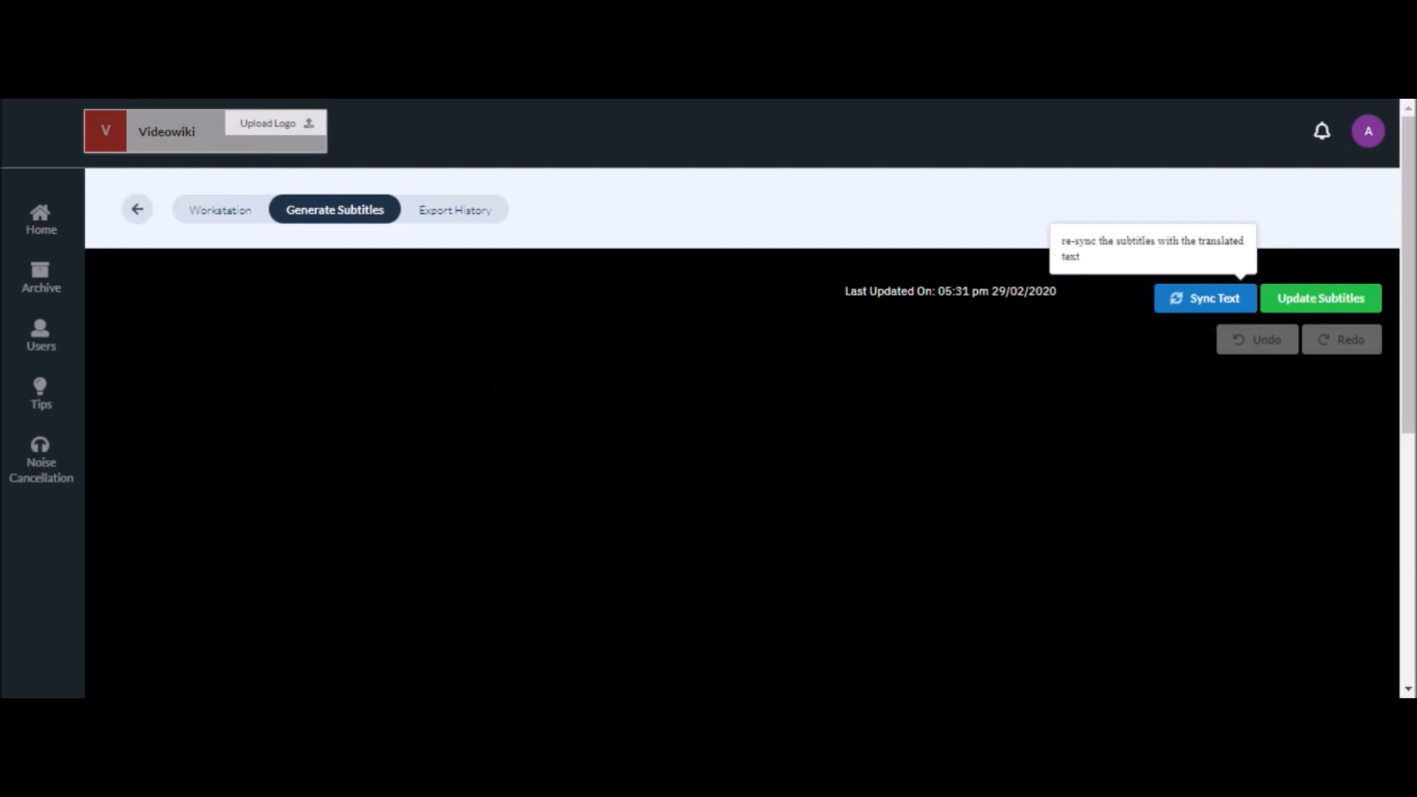
Step: Re-sync the subtitles with the translated text, accepting the subtitle reset
{"action": "left_click", "coordinate": [1211, 317]}
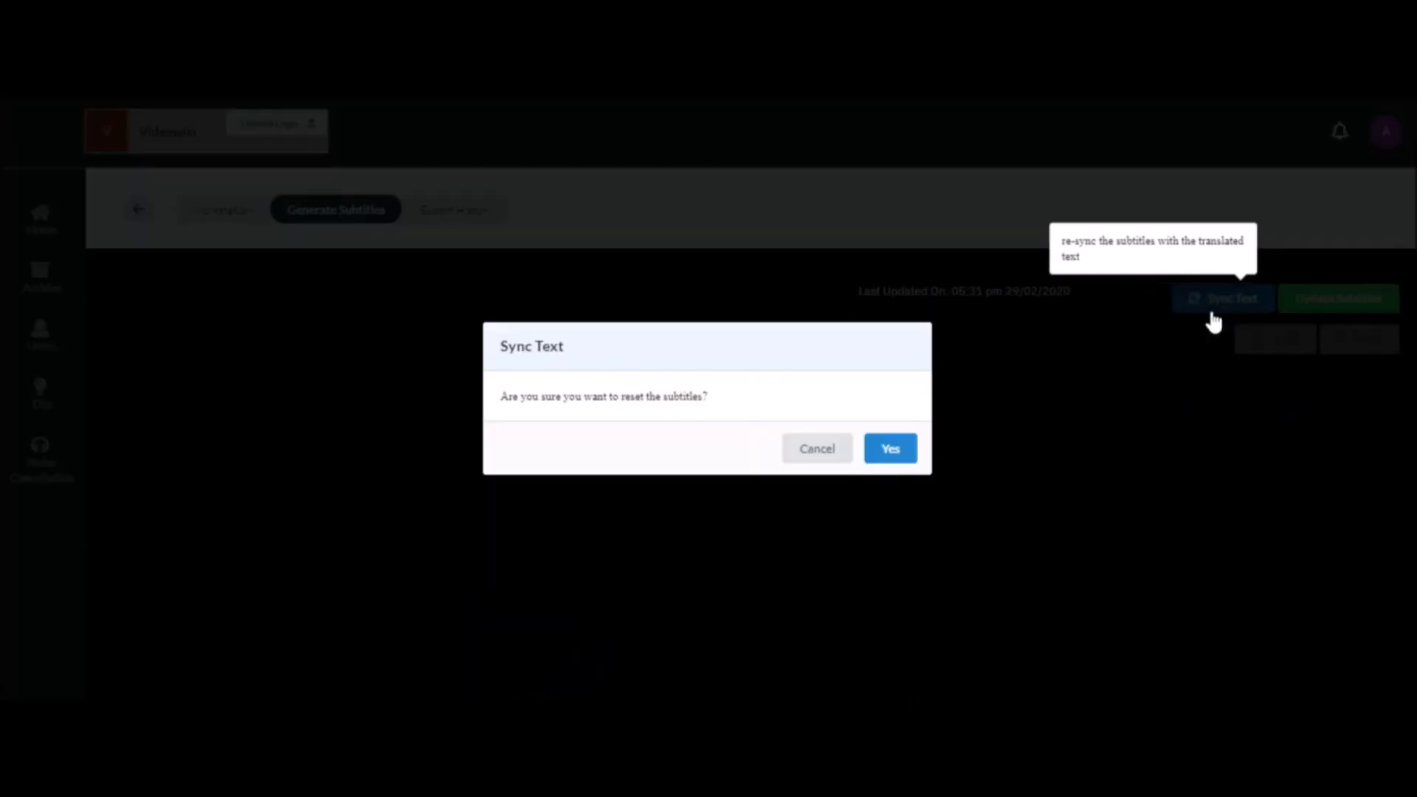
{"action": "left_click", "coordinate": [910, 450]}
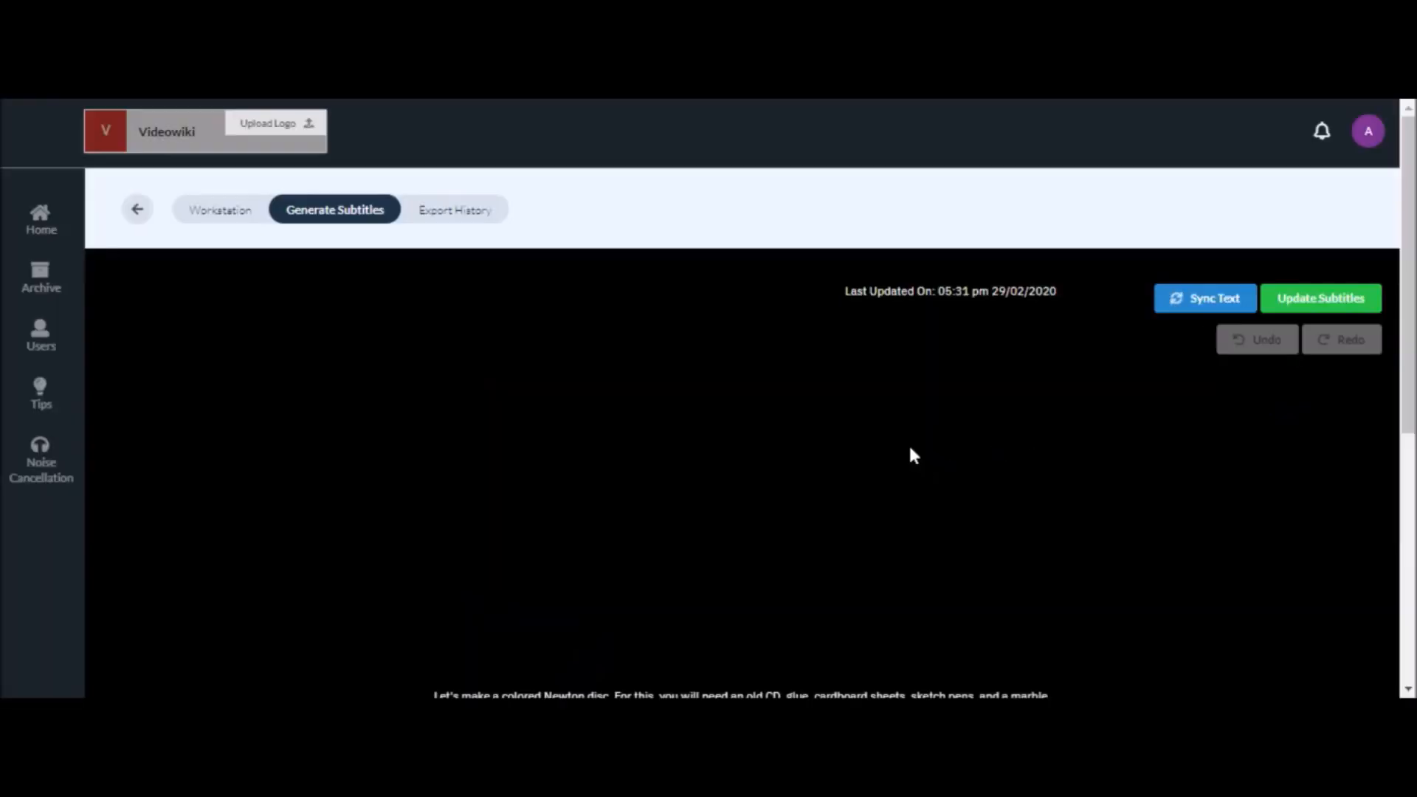
{"action": "scroll", "coordinate": [923, 427], "scroll_direction": "down", "scroll_amount": 3}
{"action": "scroll", "coordinate": [923, 424], "scroll_direction": "down", "scroll_amount": 2}
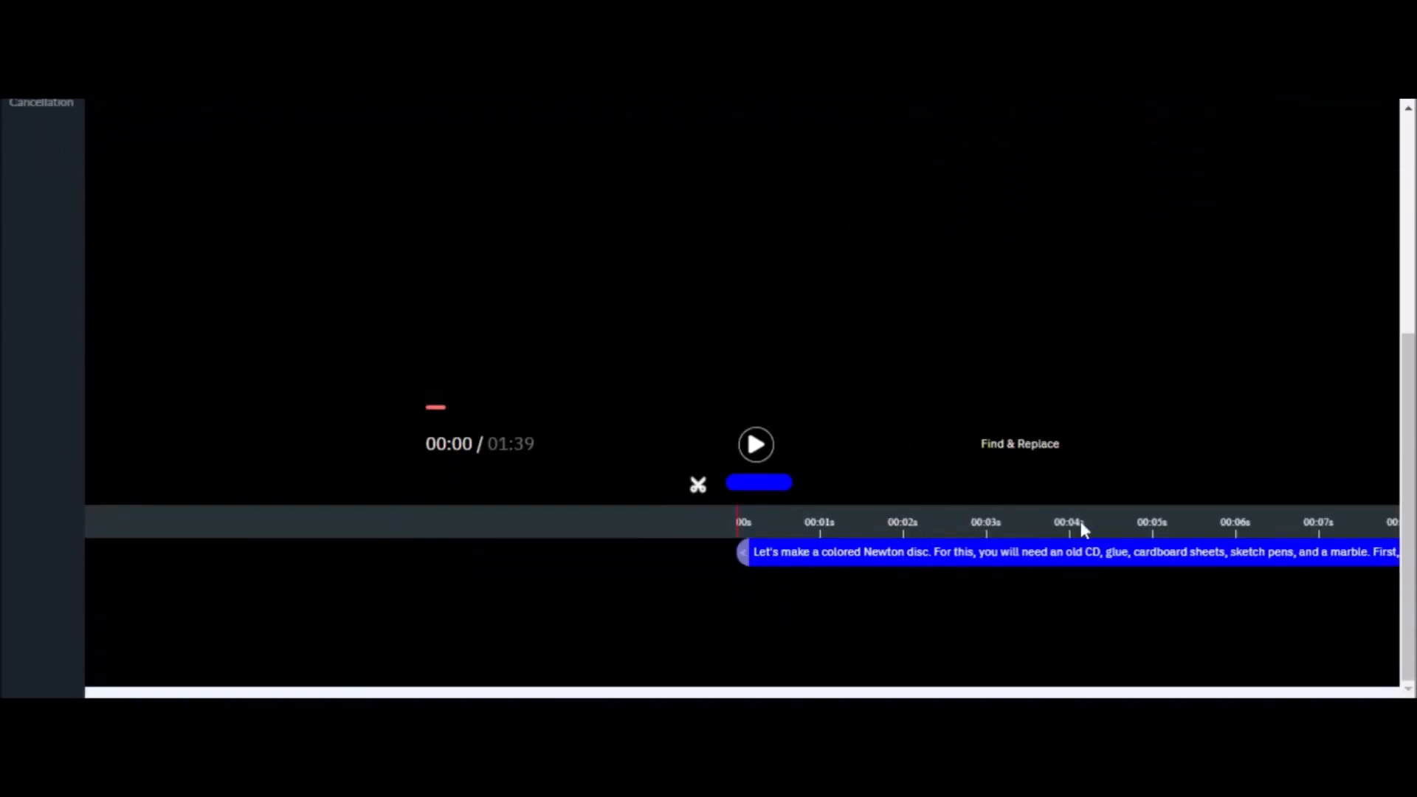
Step: Review the re-synced subtitles along the timeline together with the first slide's text and timing
{"action": "scroll", "coordinate": [1066, 521], "scroll_direction": "down", "scroll_amount": 10}
{"action": "scroll", "coordinate": [1066, 521], "scroll_direction": "down", "scroll_amount": 8}
{"action": "scroll", "coordinate": [1066, 521], "scroll_direction": "up", "scroll_amount": 20}
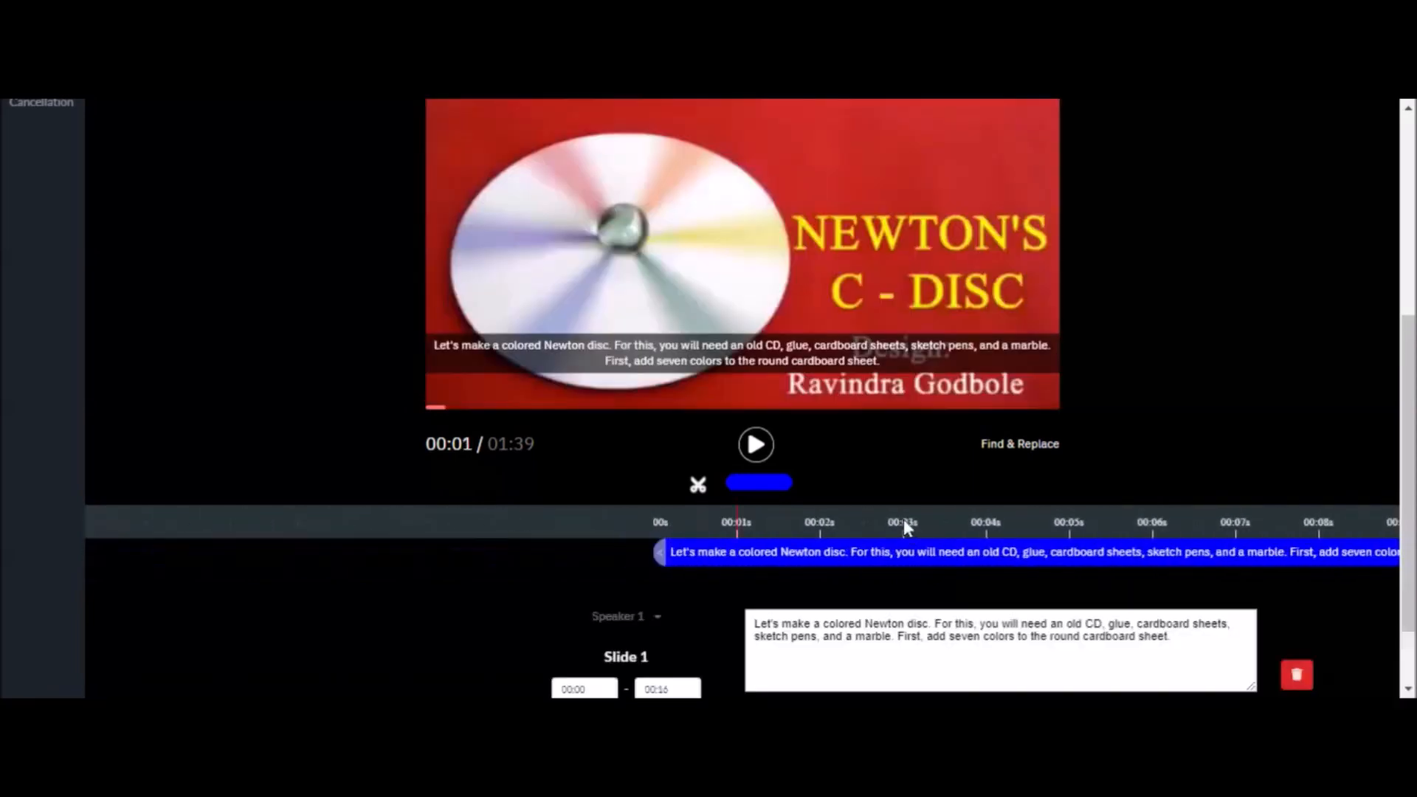
{"action": "left_click_drag", "start_coordinate": [905, 521], "coordinate": [1008, 521]}
{"action": "scroll", "coordinate": [997, 517], "scroll_direction": "up", "scroll_amount": 4}
{"action": "scroll", "coordinate": [923, 494], "scroll_direction": "down", "scroll_amount": 1}
{"action": "scroll", "coordinate": [880, 488], "scroll_direction": "down", "scroll_amount": 2}
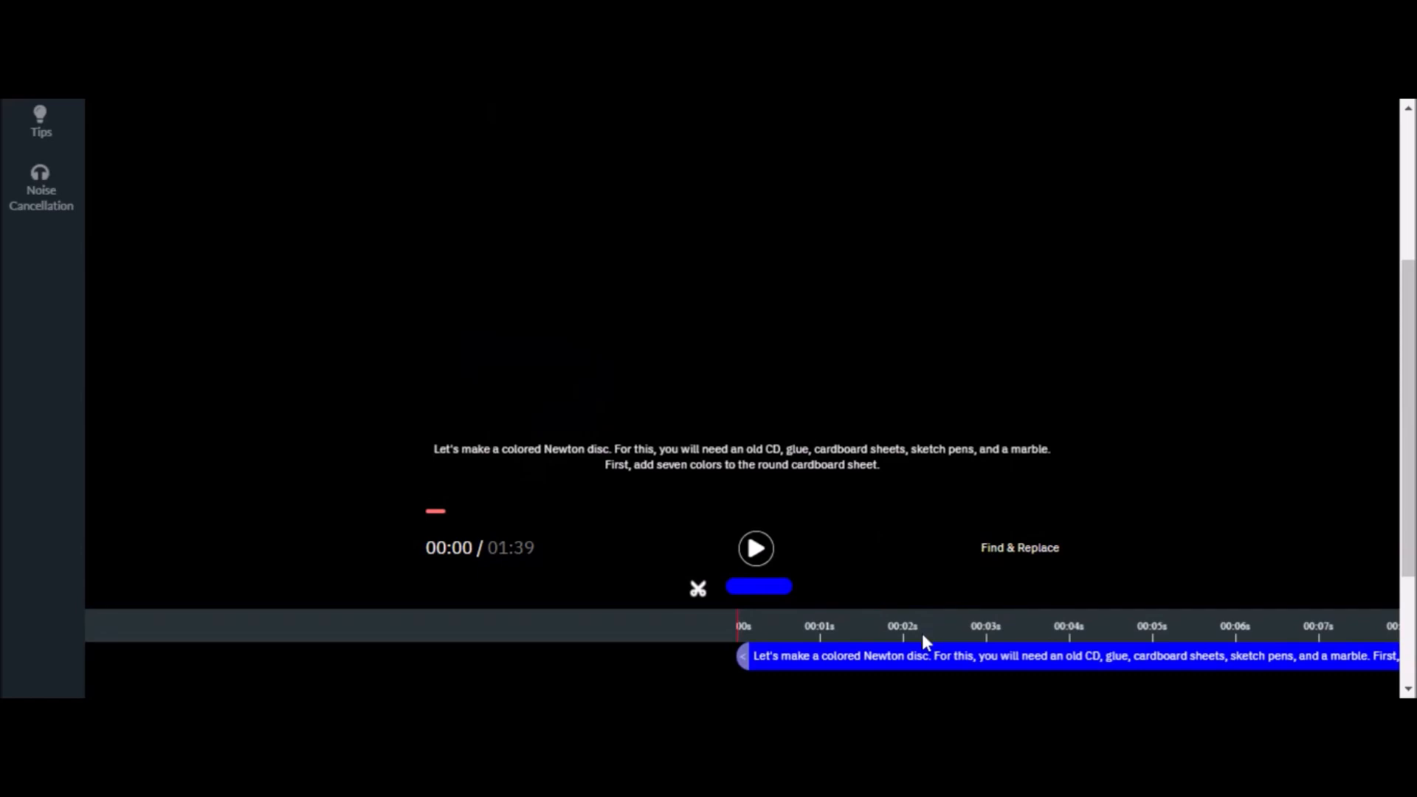
{"action": "scroll", "coordinate": [923, 633], "scroll_direction": "down", "scroll_amount": 3}
{"action": "scroll", "coordinate": [879, 473], "scroll_direction": "up", "scroll_amount": 1}
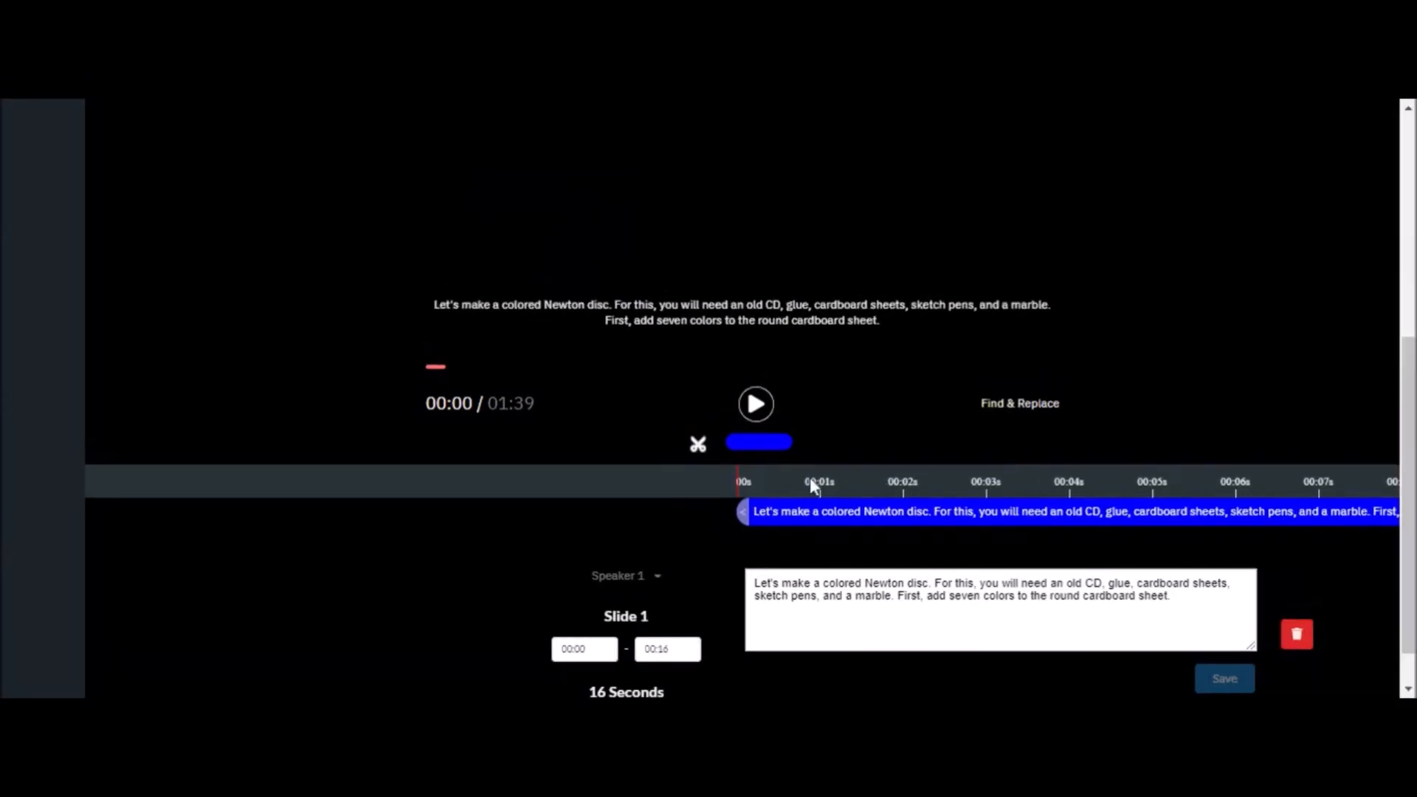
{"action": "scroll", "coordinate": [557, 476], "scroll_direction": "up", "scroll_amount": 3}
{"action": "scroll", "coordinate": [617, 583], "scroll_direction": "down", "scroll_amount": 2}
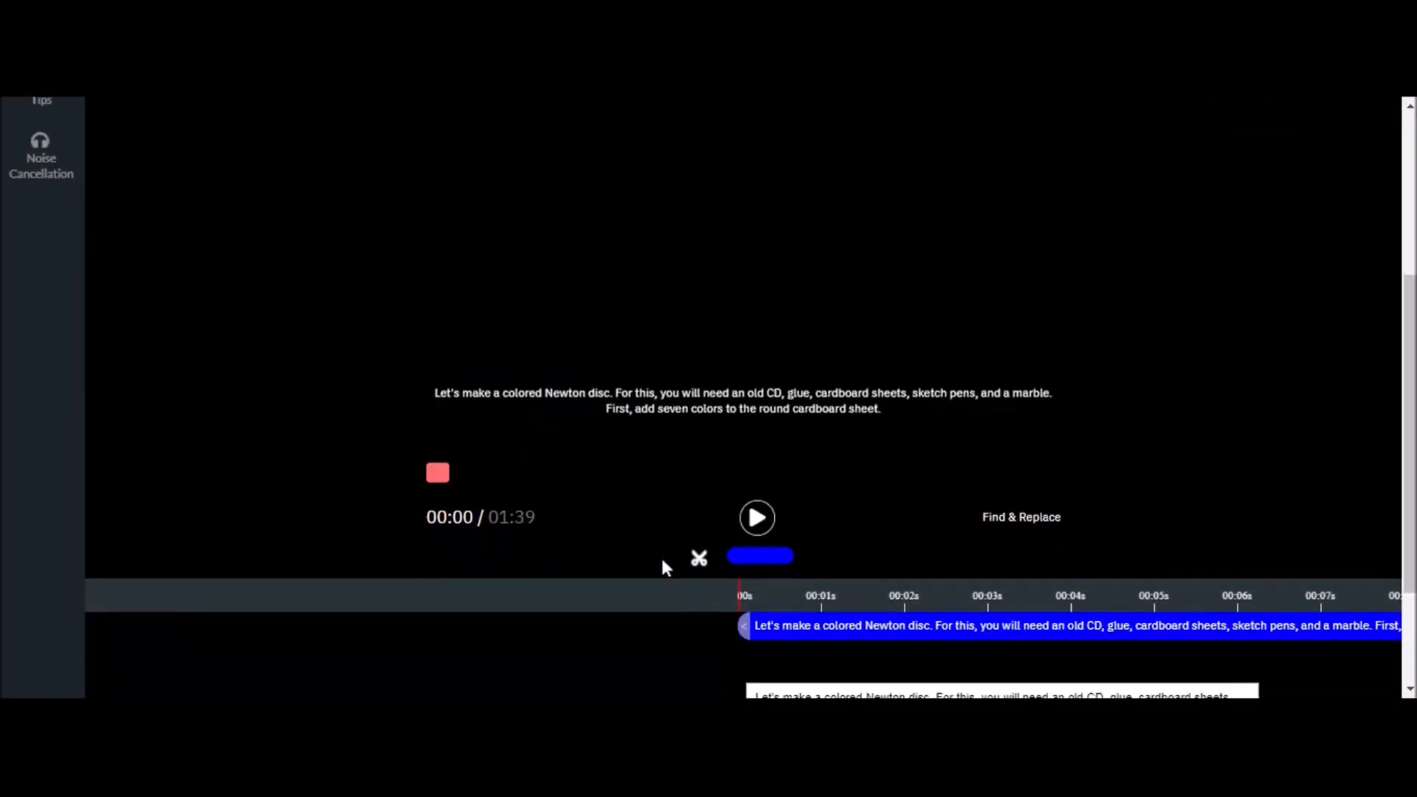
Step: Play the video to 00:02 and split the first subtitle after "Let's make a colored Newton disc."
{"action": "left_click", "coordinate": [758, 494]}
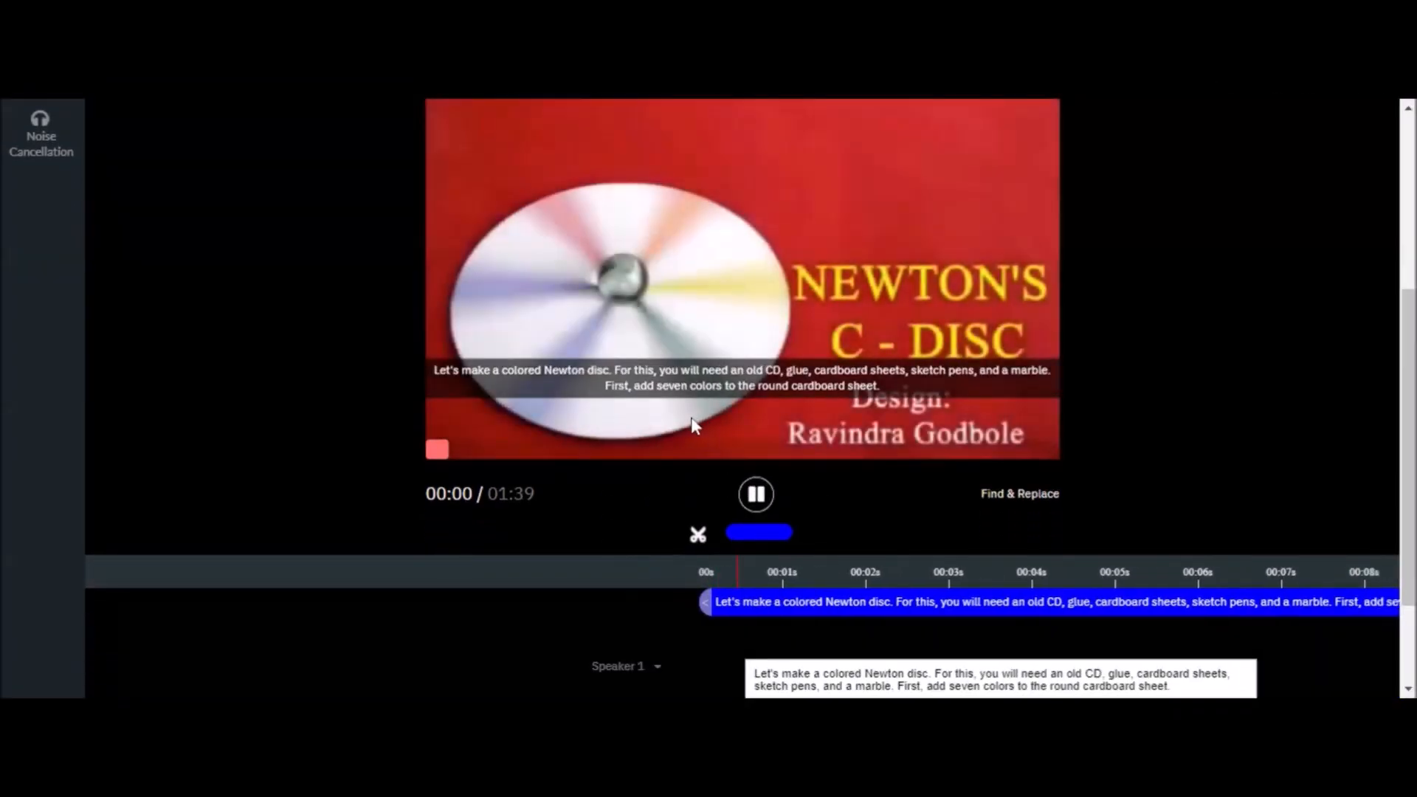
{"action": "left_click", "coordinate": [753, 496]}
{"action": "left_click", "coordinate": [700, 545]}
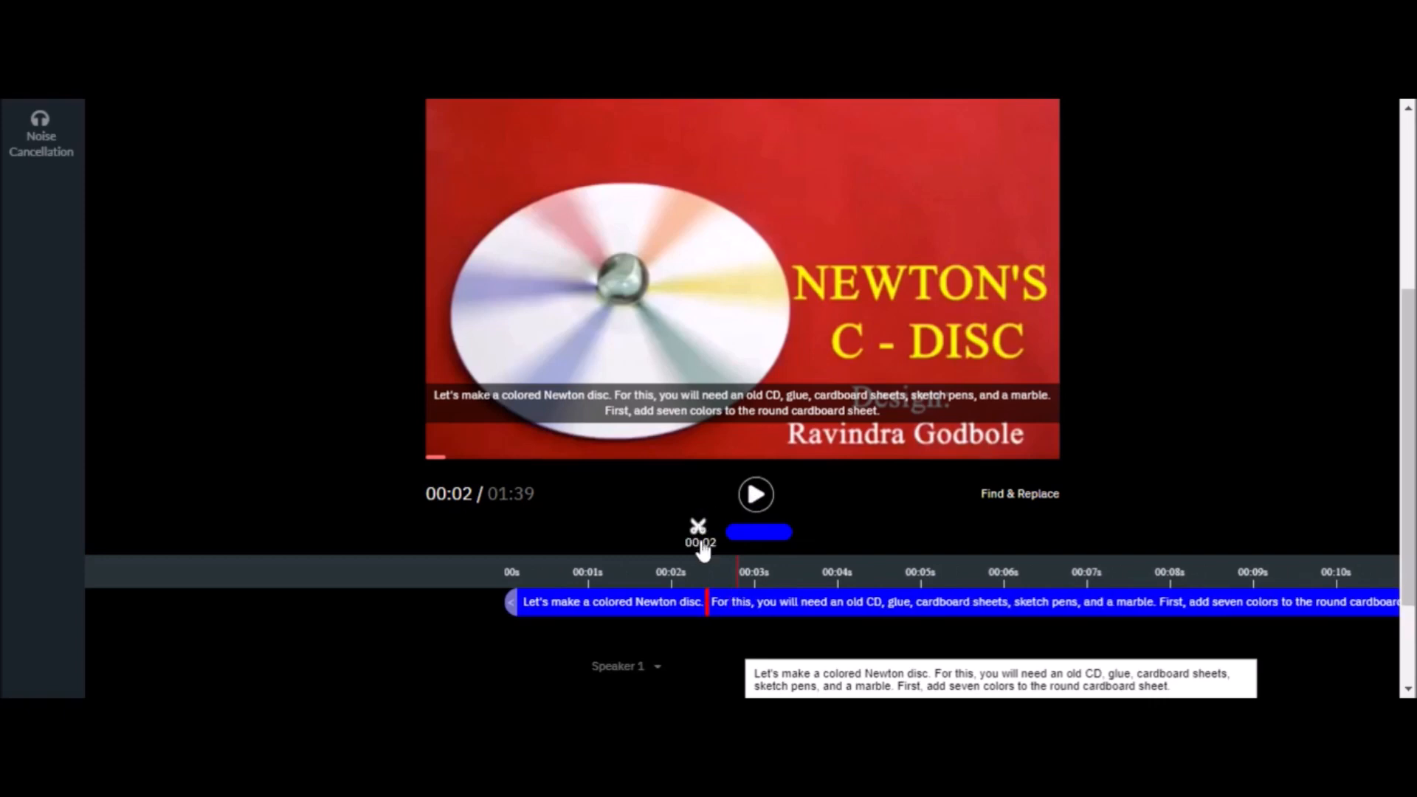
Step: Play on to 00:10 and split the second subtitle after "sketch pens, and a marble."
{"action": "left_click", "coordinate": [750, 506]}
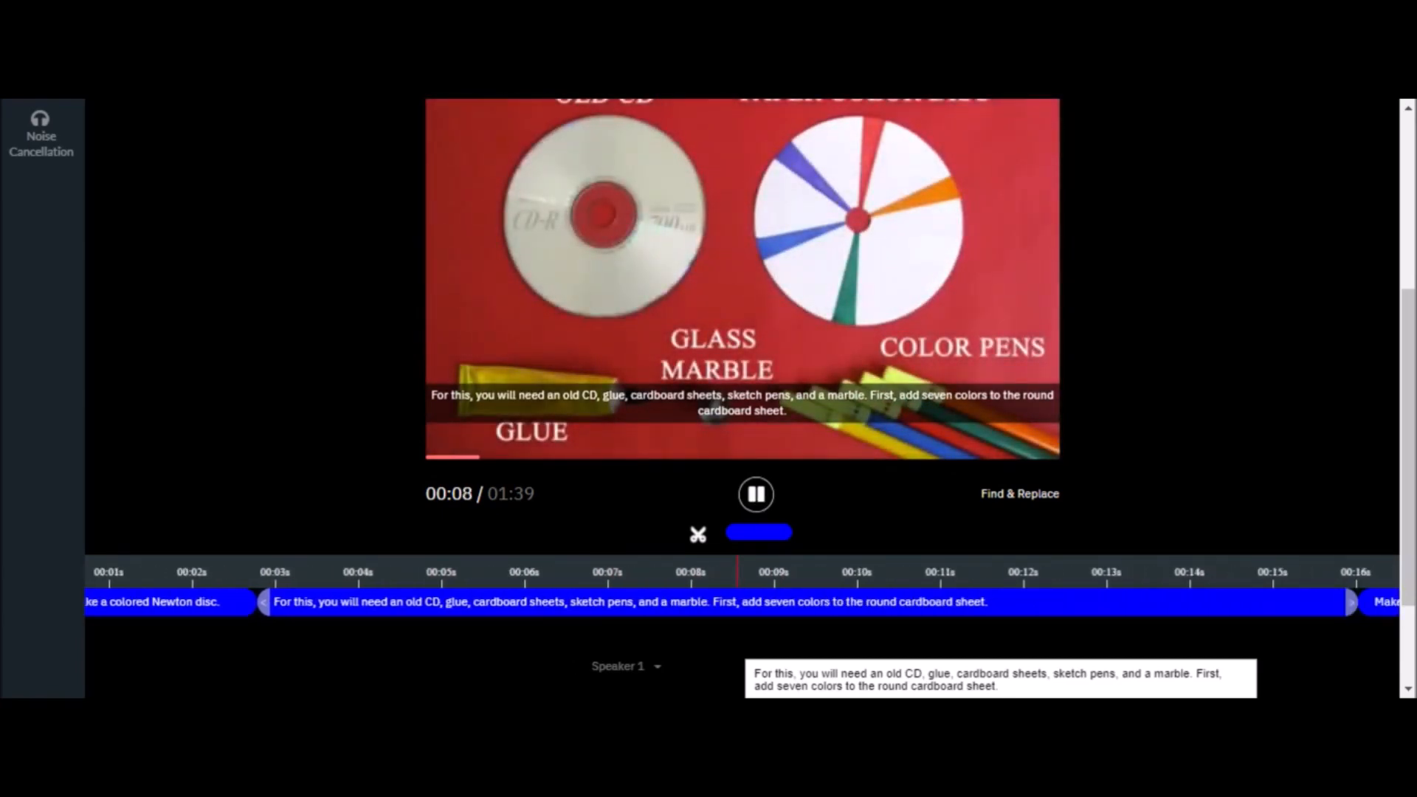
{"action": "left_click", "coordinate": [754, 505]}
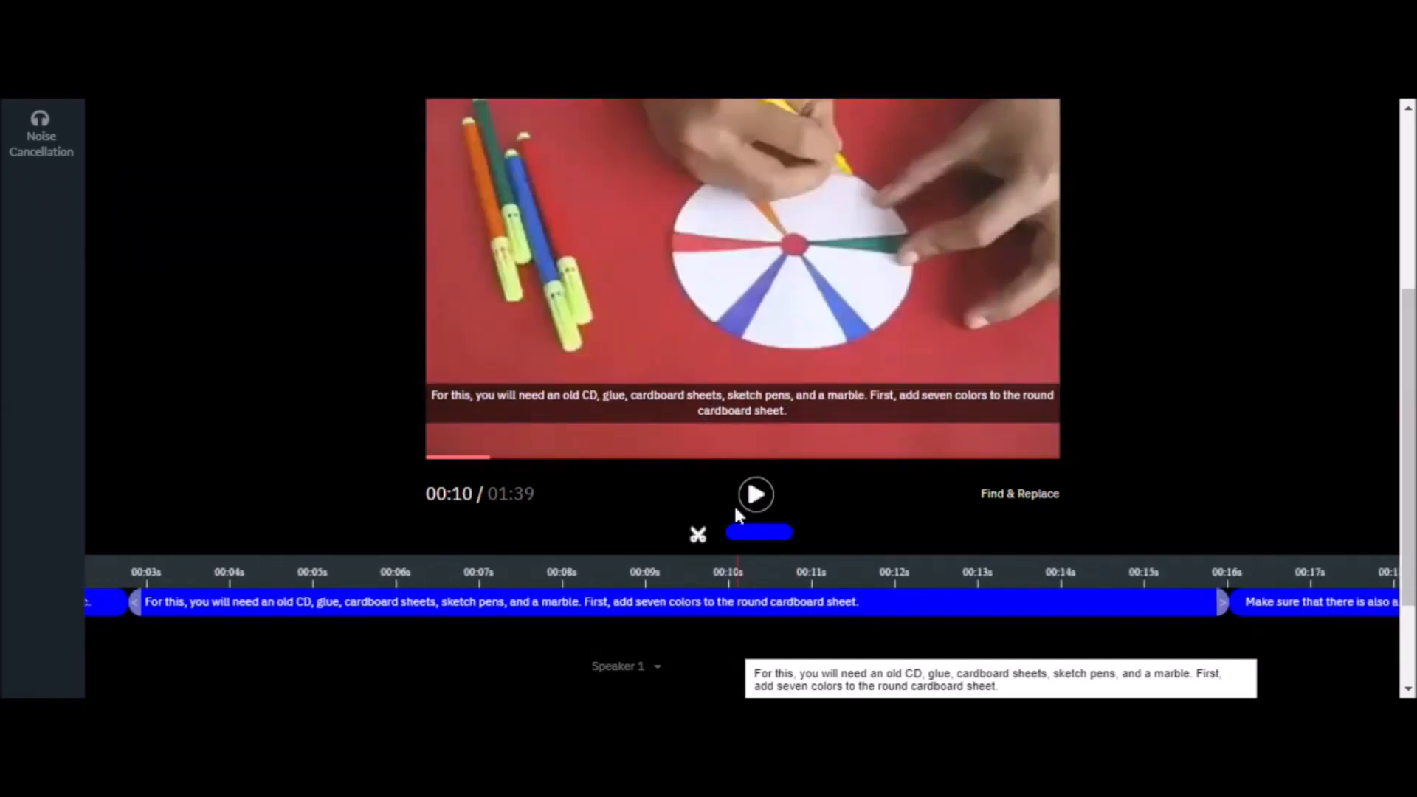
{"action": "left_click", "coordinate": [695, 533]}
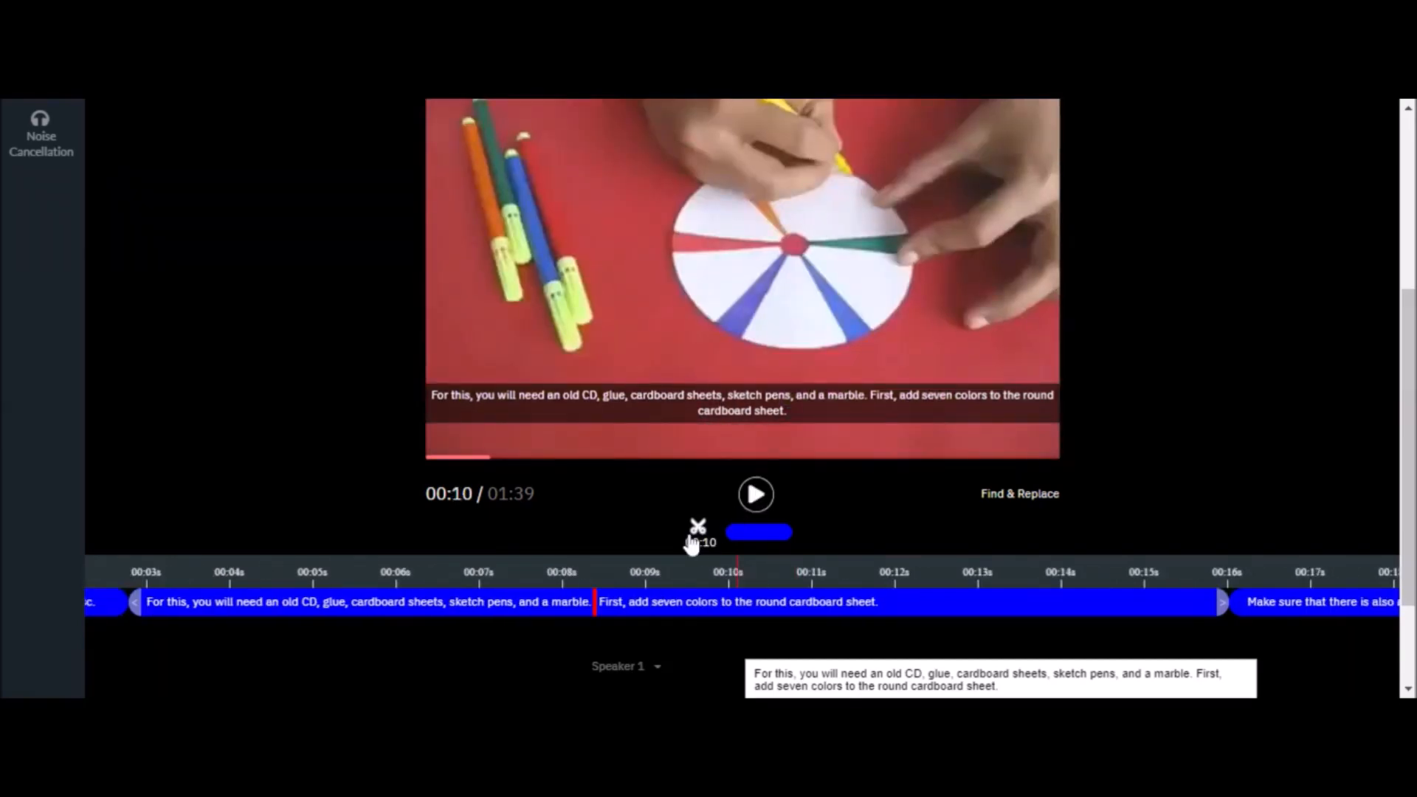
Step: Play on to 00:15 and shorten the "First, add seven colors to the round cardboard sheet." subtitle to end at about 00:14.7
{"action": "left_click", "coordinate": [756, 498]}
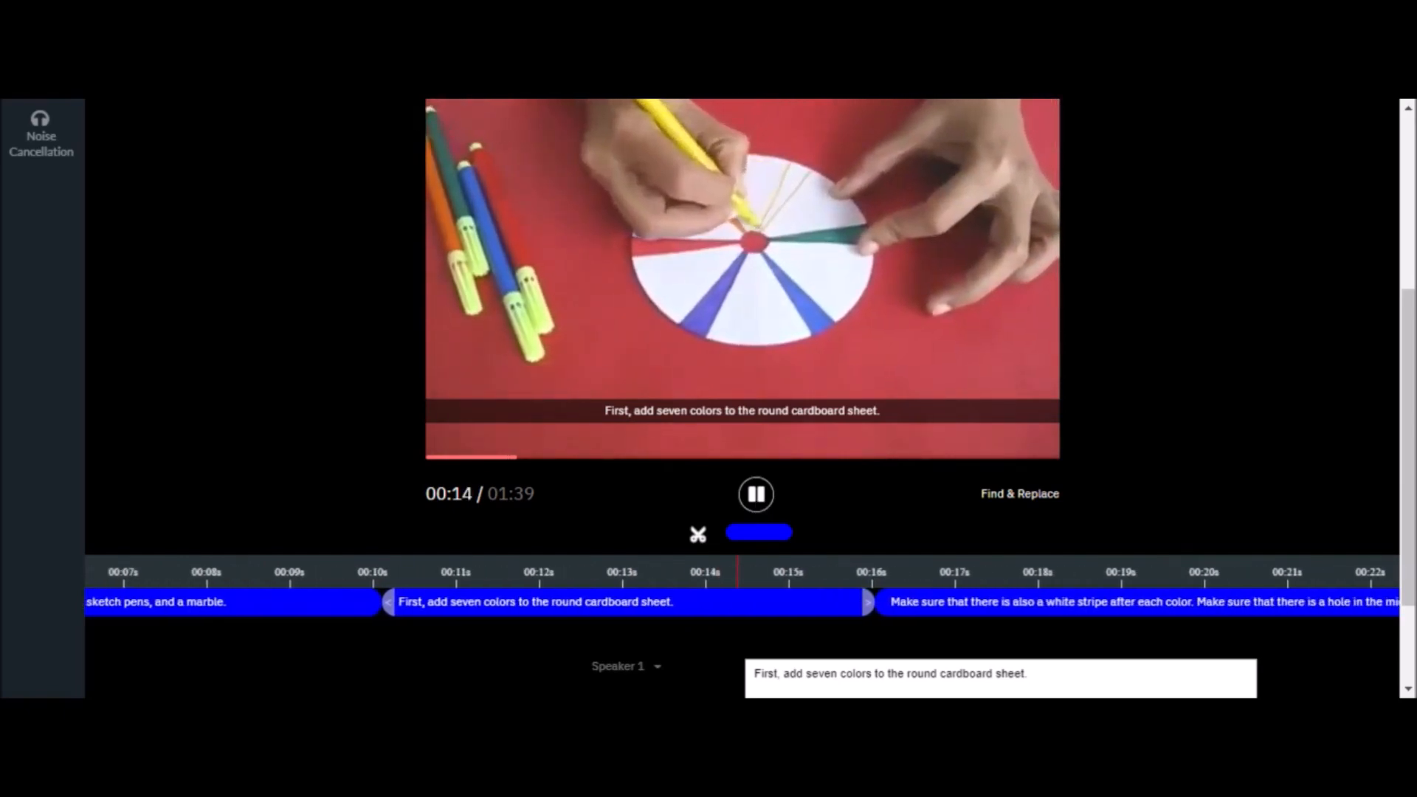
{"action": "left_click", "coordinate": [756, 498]}
{"action": "left_click_drag", "start_coordinate": [755, 603], "coordinate": [648, 603]}
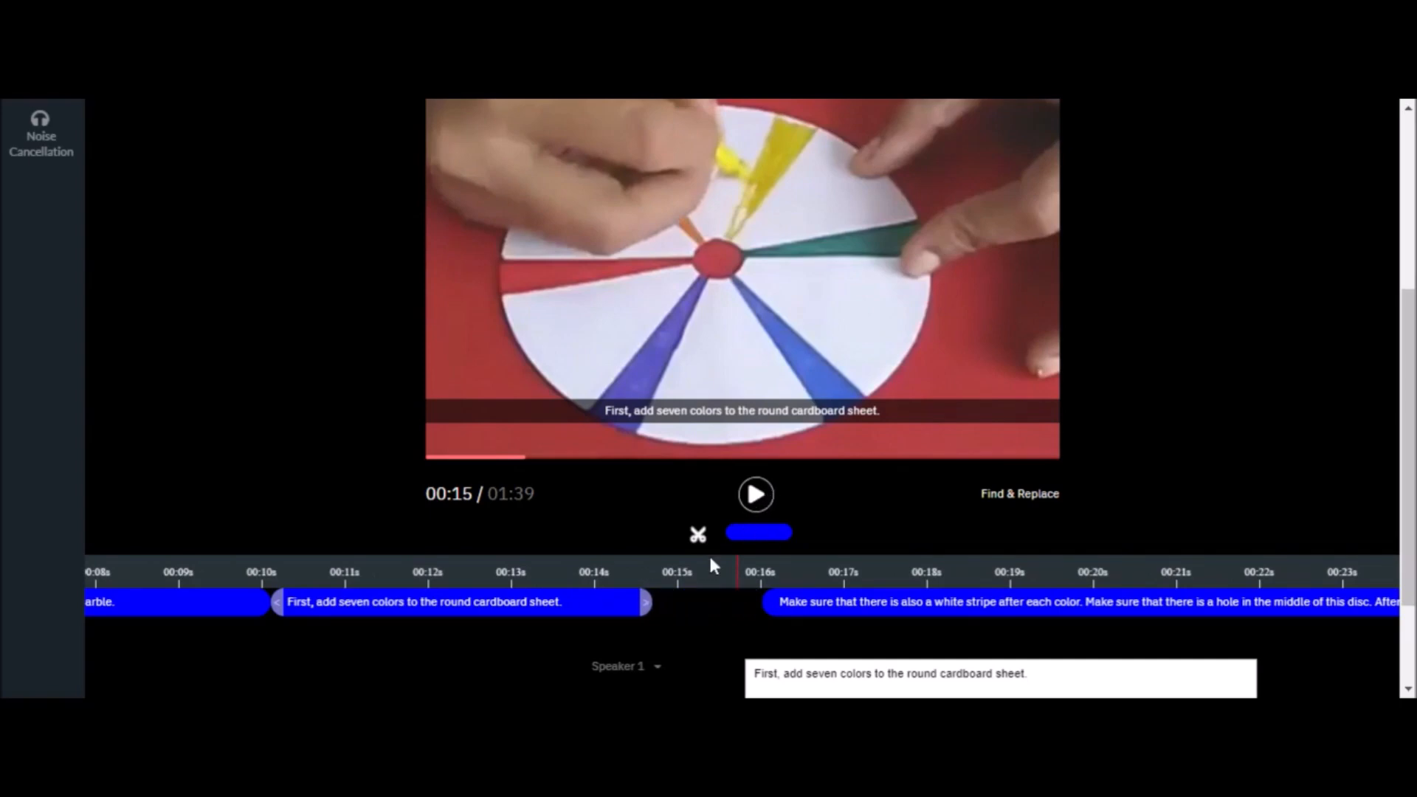
Step: Play on to 00:21 and split the subtitle after "Make sure that there is also a white stripe after each color."
{"action": "scroll", "coordinate": [704, 568], "scroll_direction": "up", "scroll_amount": 5}
{"action": "left_click", "coordinate": [764, 498]}
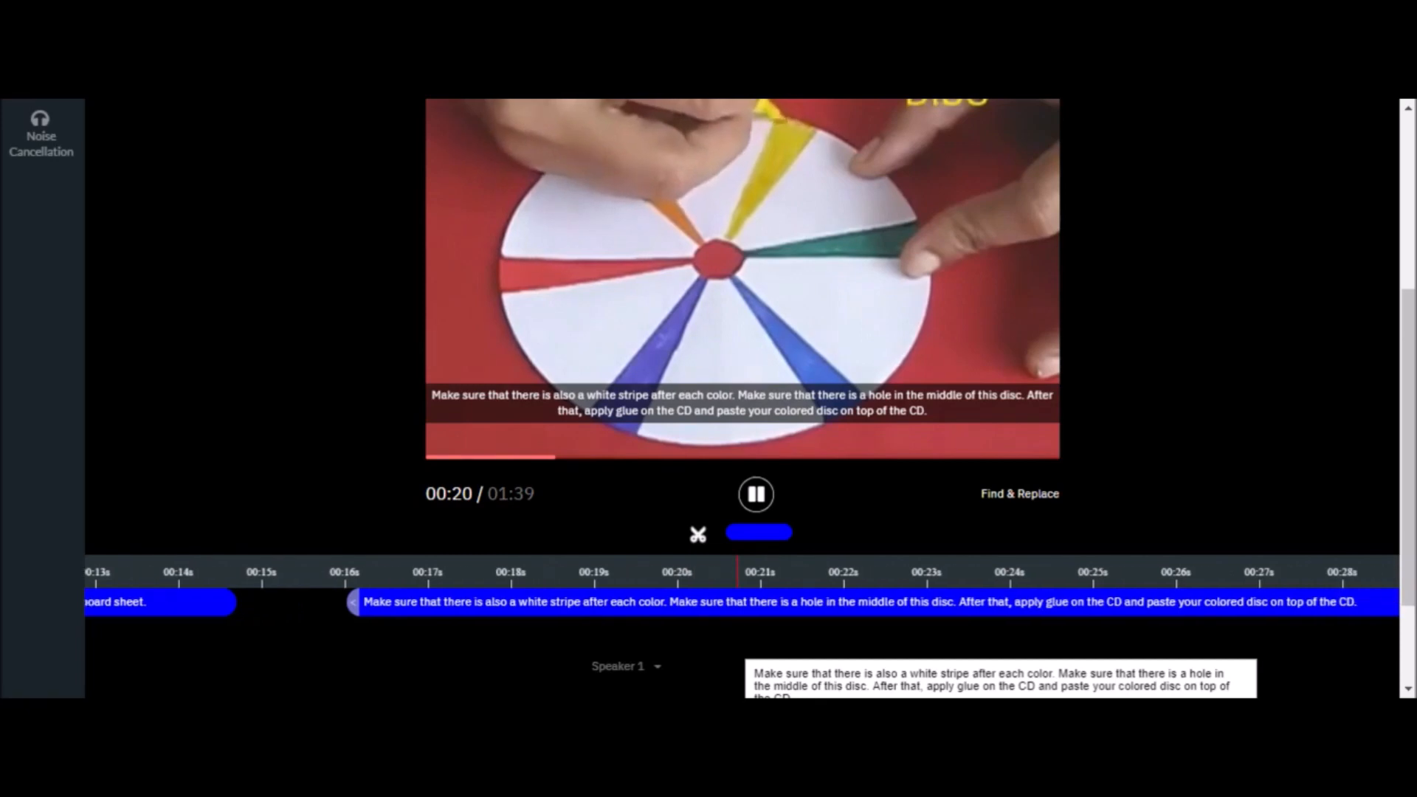
{"action": "left_click", "coordinate": [748, 502]}
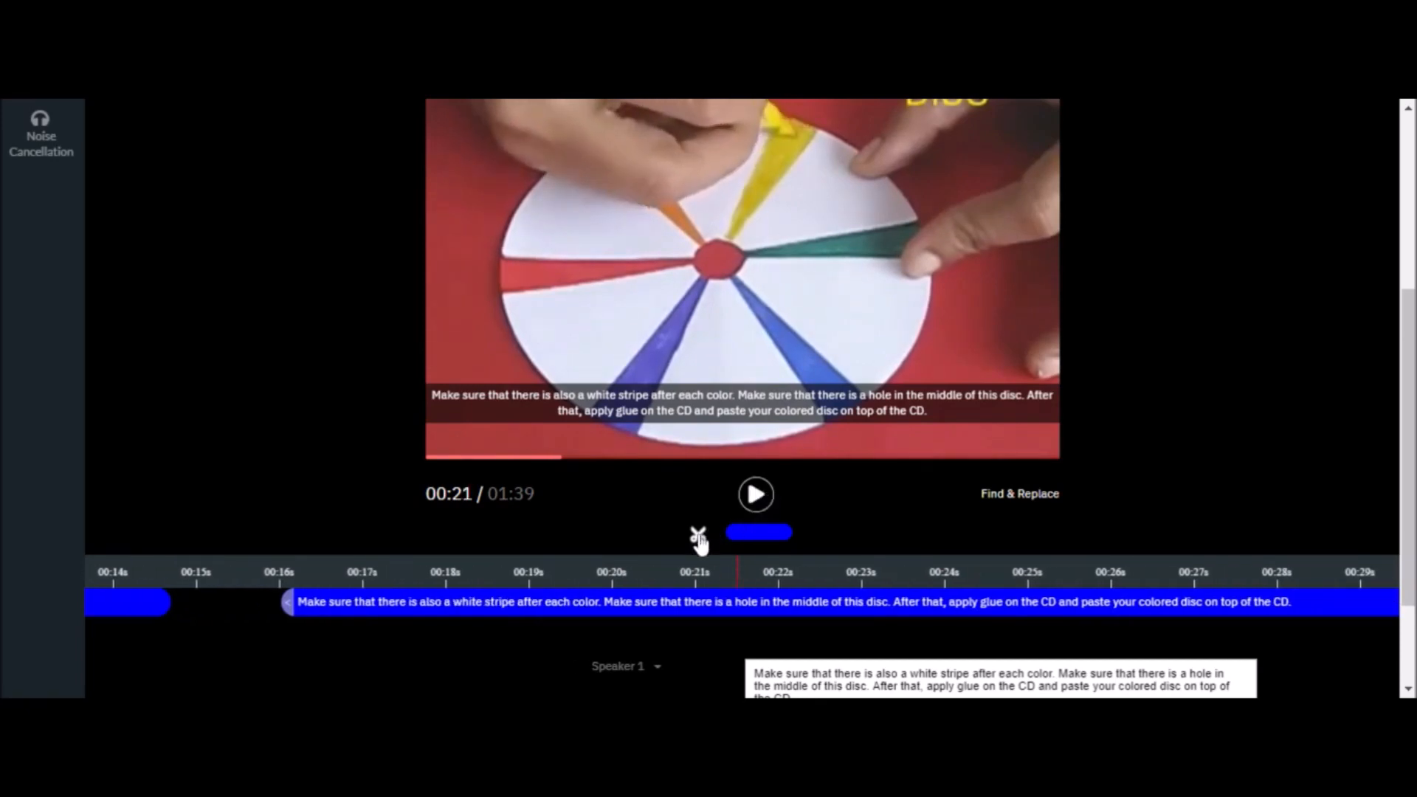
{"action": "left_click", "coordinate": [696, 589]}
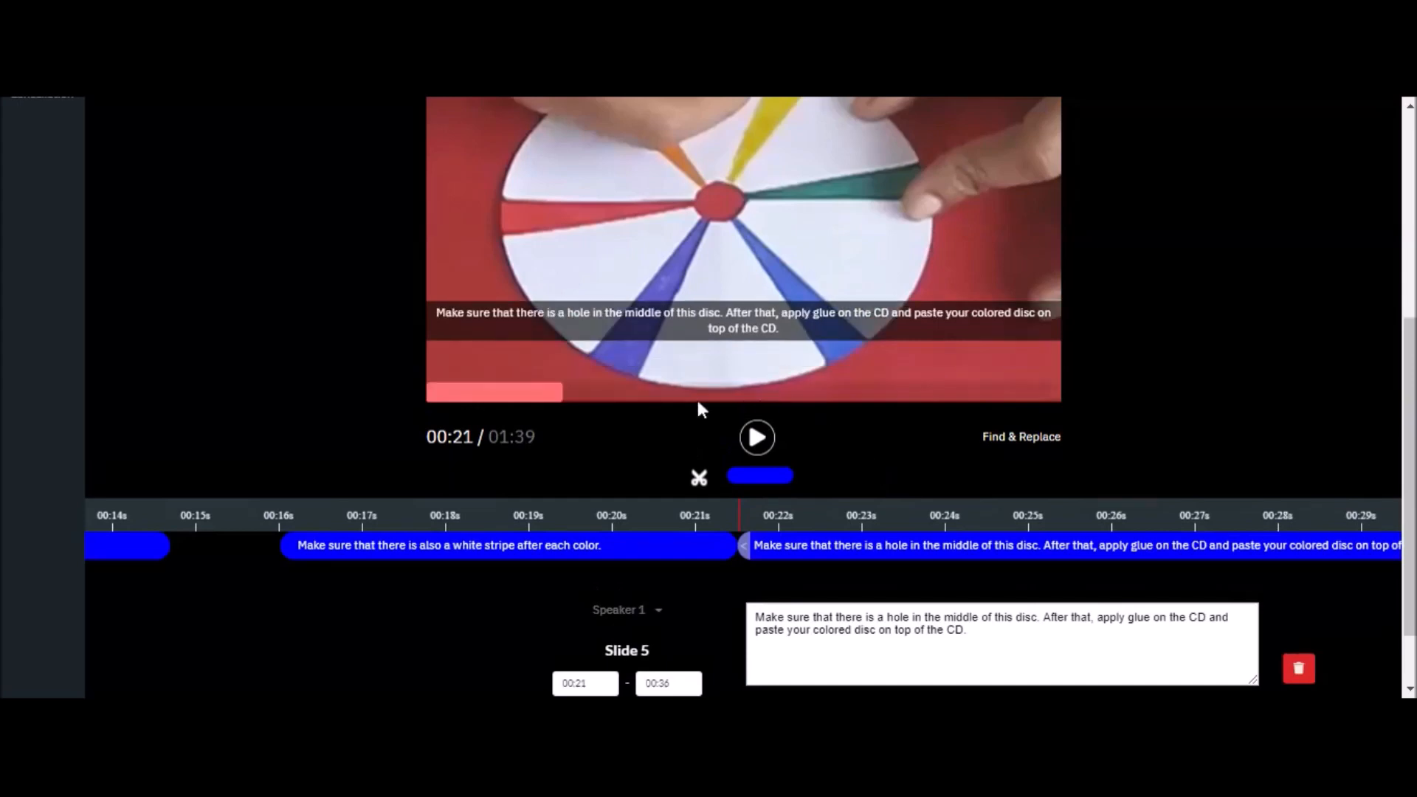
Step: Return to the start of the timeline and replay the first split subtitles to check their timing
{"action": "scroll", "coordinate": [569, 515], "scroll_direction": "up", "scroll_amount": 5}
{"action": "scroll", "coordinate": [577, 518], "scroll_direction": "up", "scroll_amount": 17}
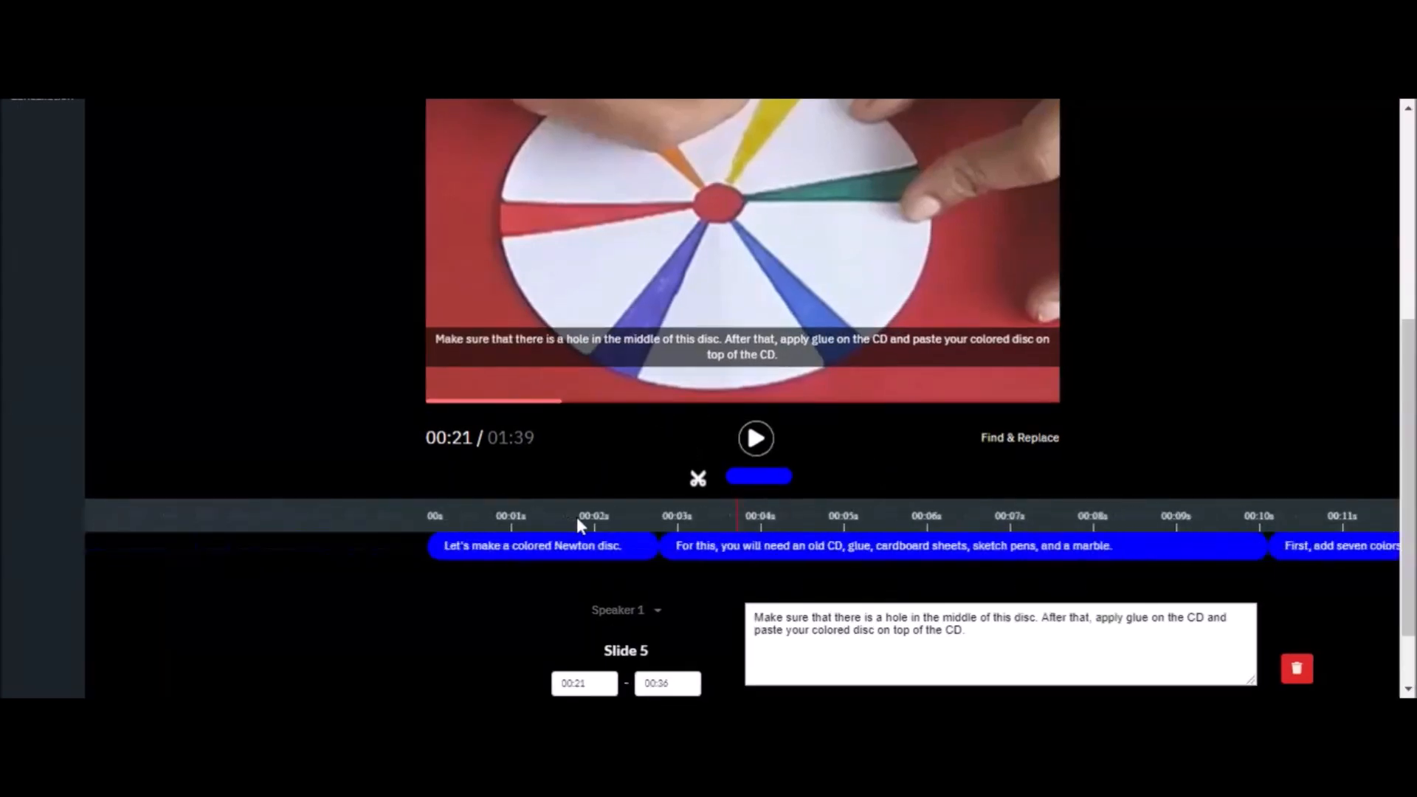
{"action": "left_click", "coordinate": [764, 455]}
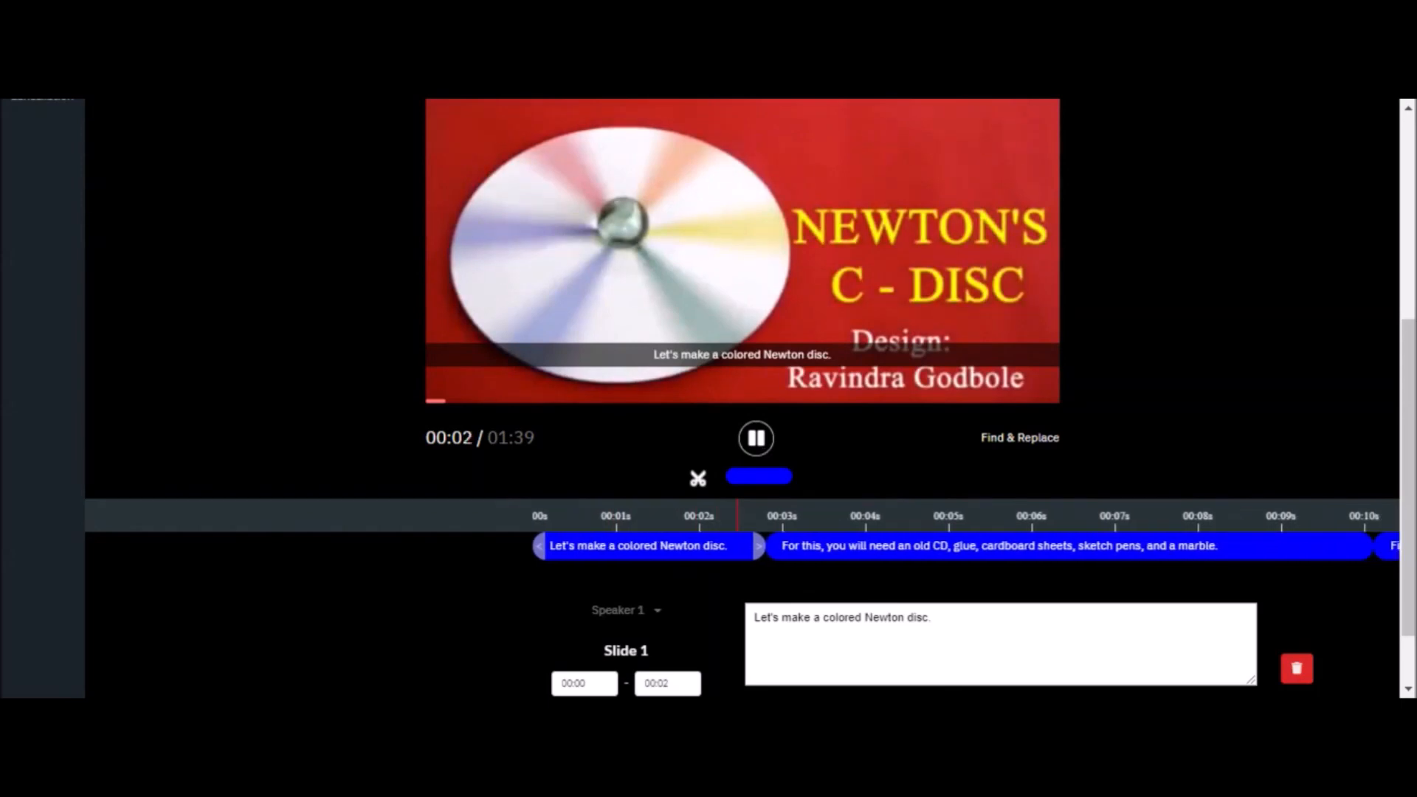
{"action": "left_click", "coordinate": [764, 455]}
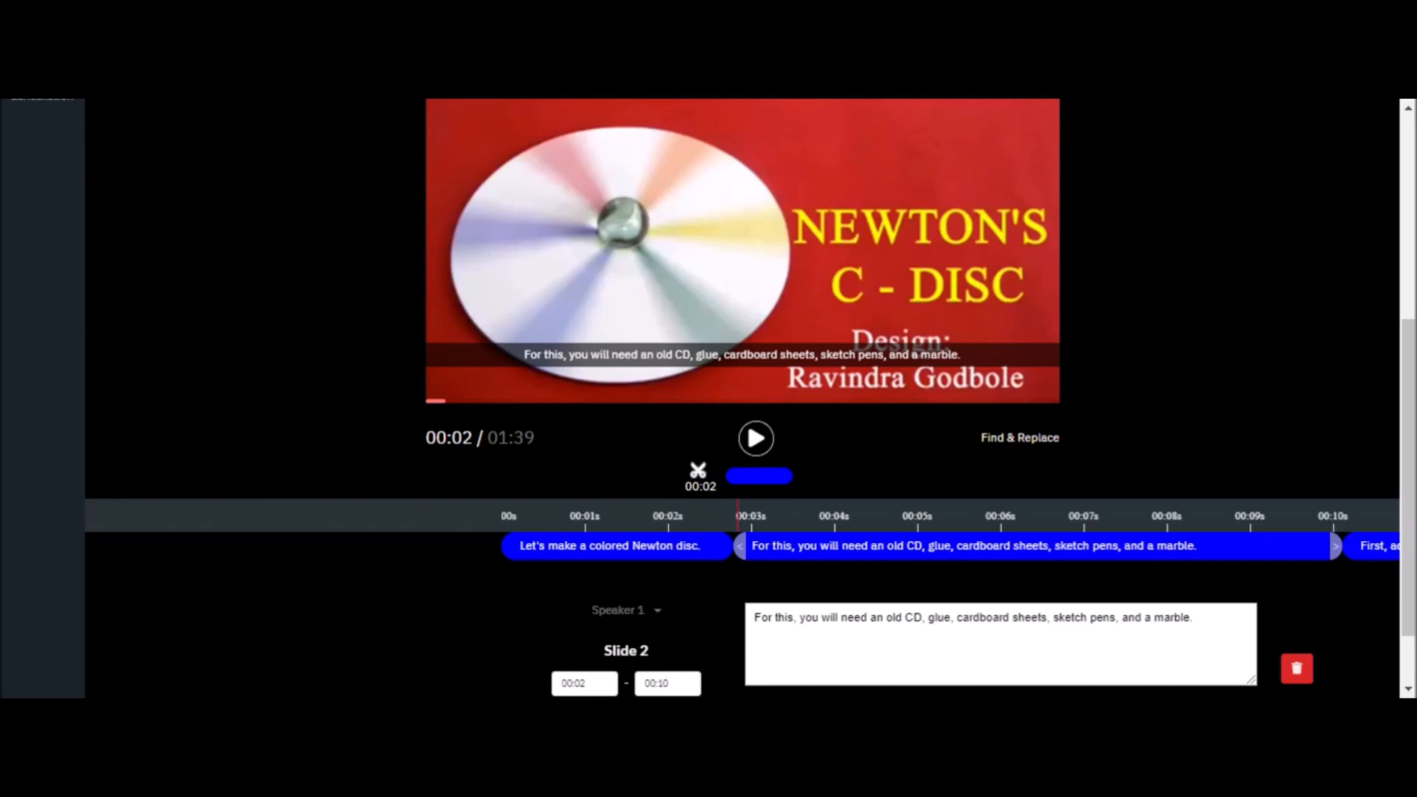
{"action": "scroll", "coordinate": [843, 527], "scroll_direction": "right", "scroll_amount": 8}
{"action": "scroll", "coordinate": [843, 527], "scroll_direction": "left", "scroll_amount": 5}
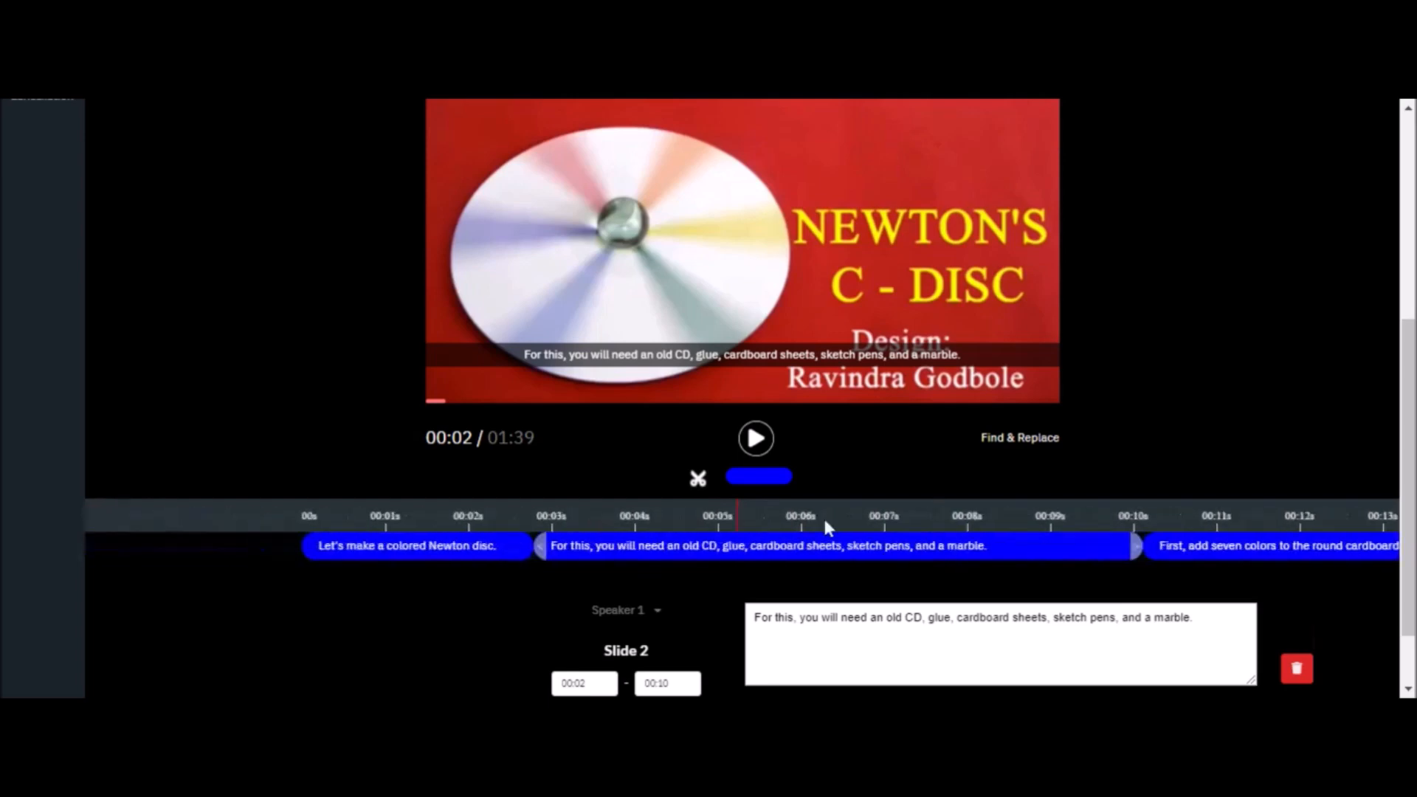
Step: Replay the "For this, you will need an old CD" subtitle from about 00:05 and pause at 00:06 to check its timing
{"action": "left_click", "coordinate": [689, 480]}
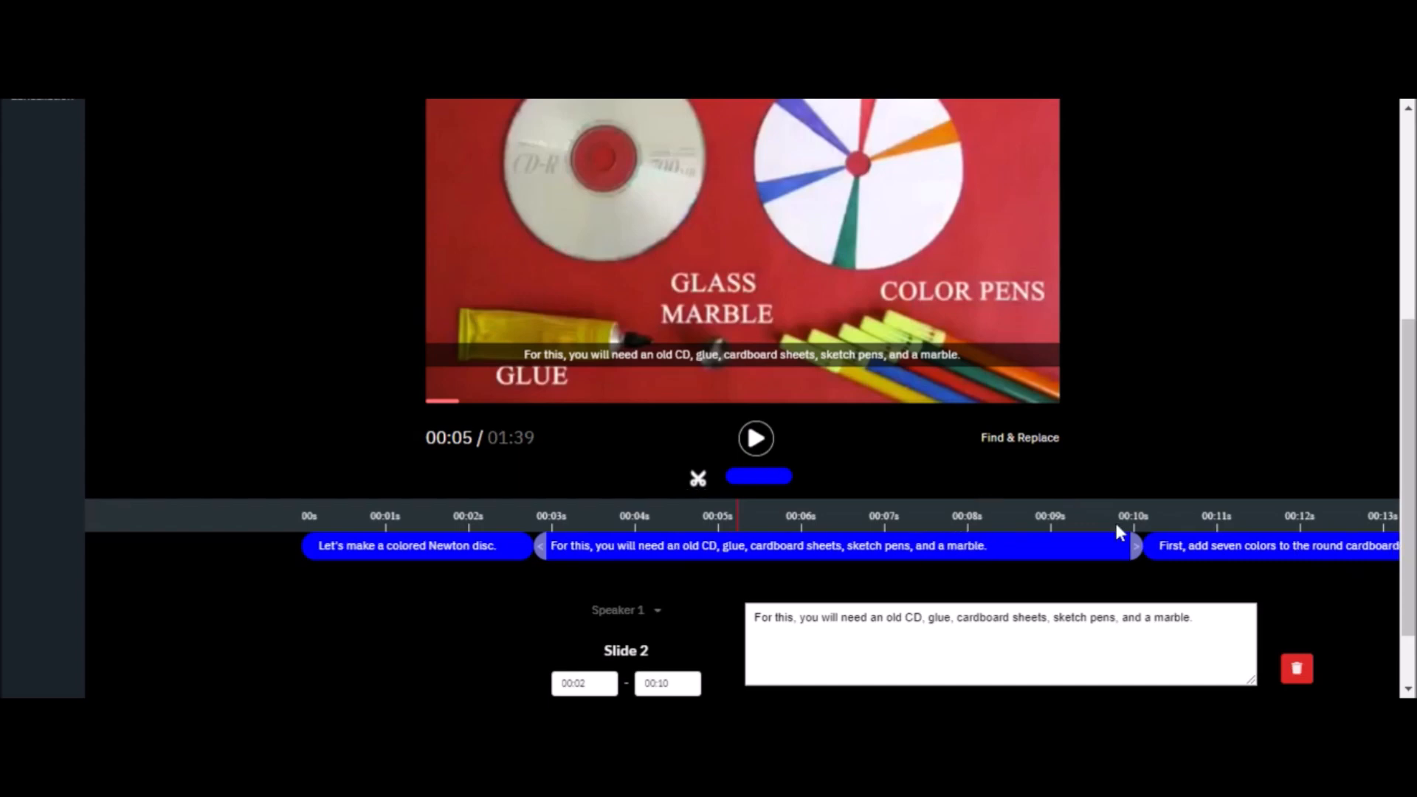
{"action": "scroll", "coordinate": [888, 489], "scroll_direction": "down", "scroll_amount": 1}
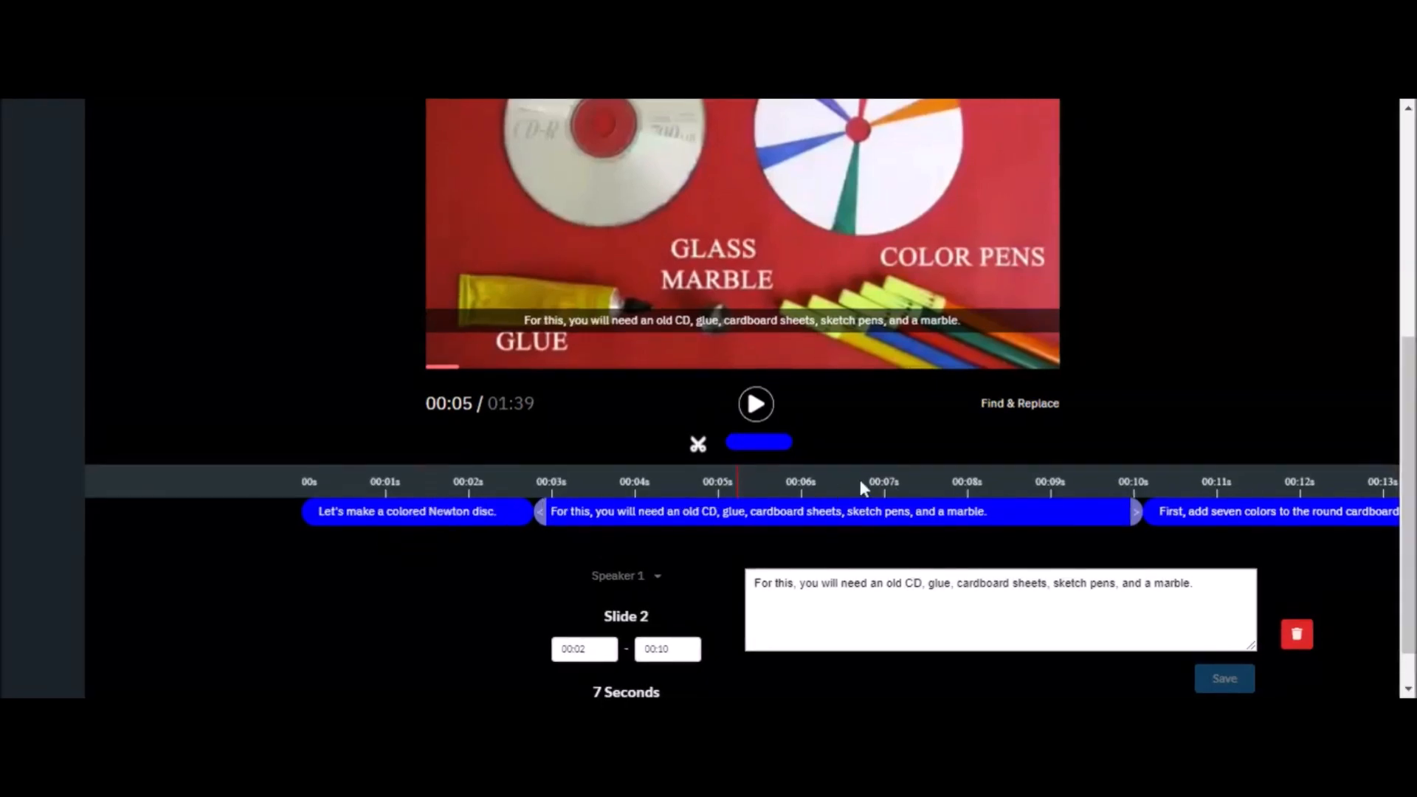
{"action": "scroll", "coordinate": [850, 481], "scroll_direction": "right", "scroll_amount": 16}
{"action": "scroll", "coordinate": [850, 481], "scroll_direction": "left", "scroll_amount": 12}
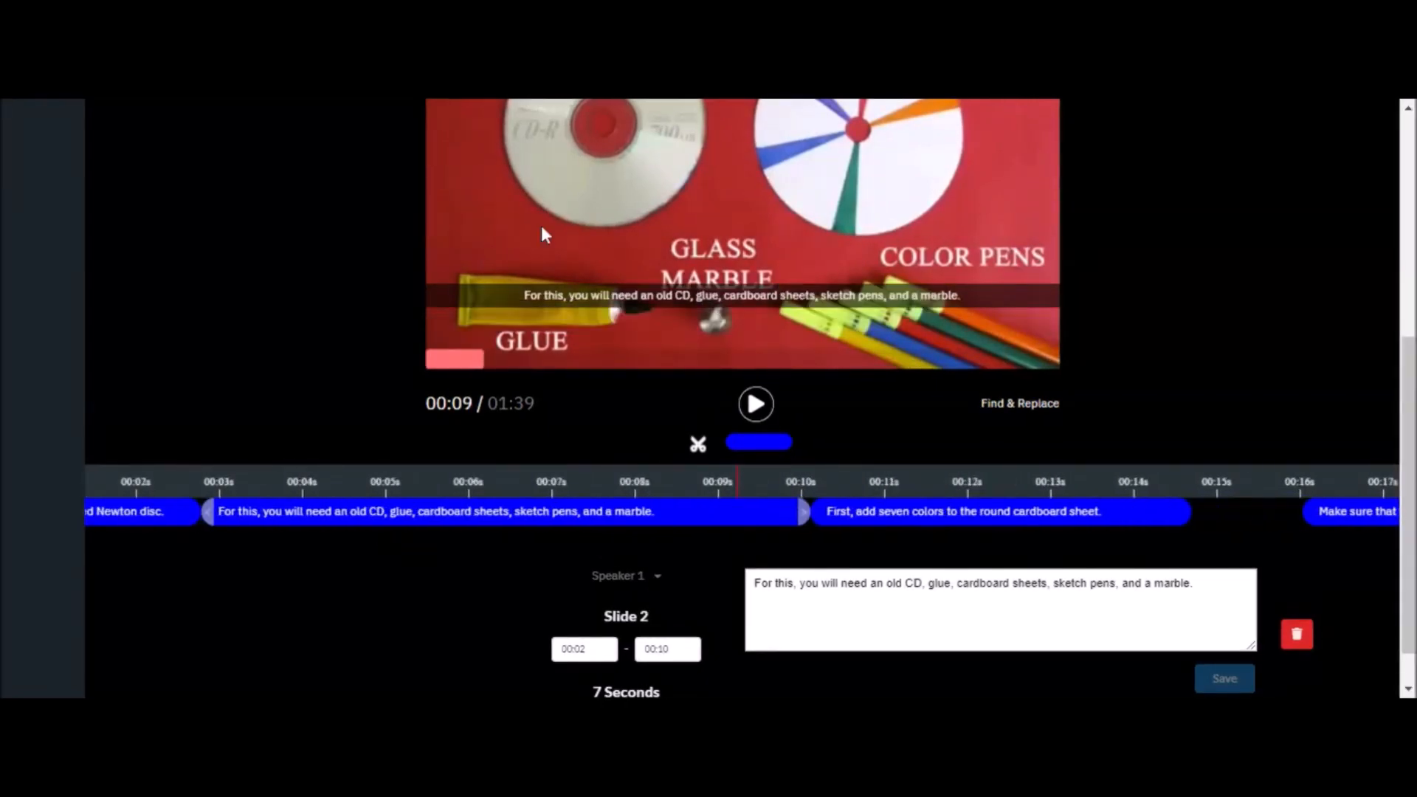
{"action": "scroll", "coordinate": [581, 318], "scroll_direction": "up", "scroll_amount": 6}
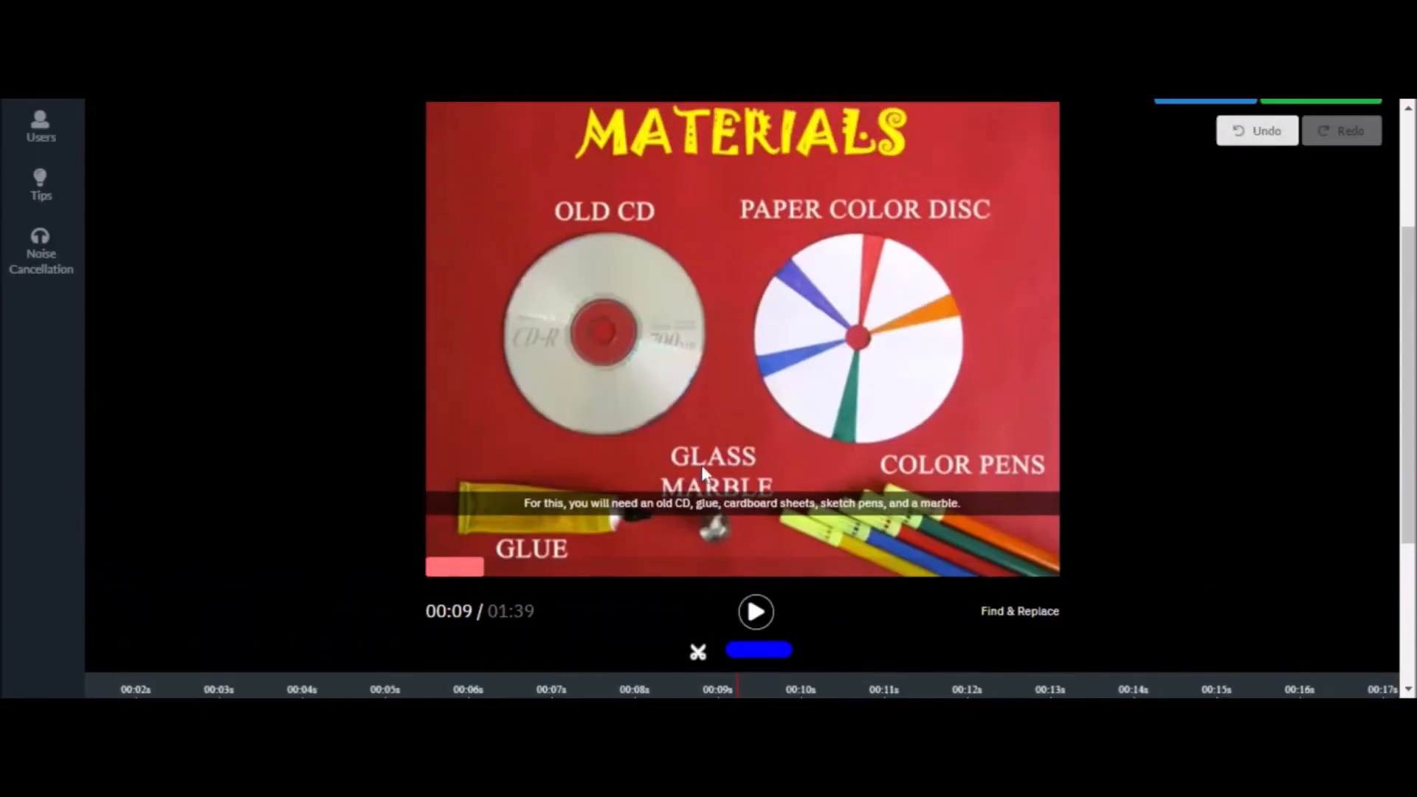
{"action": "scroll", "coordinate": [561, 490], "scroll_direction": "down", "scroll_amount": 6}
{"action": "scroll", "coordinate": [569, 490], "scroll_direction": "left", "scroll_amount": 8}
{"action": "left_click", "coordinate": [749, 417]}
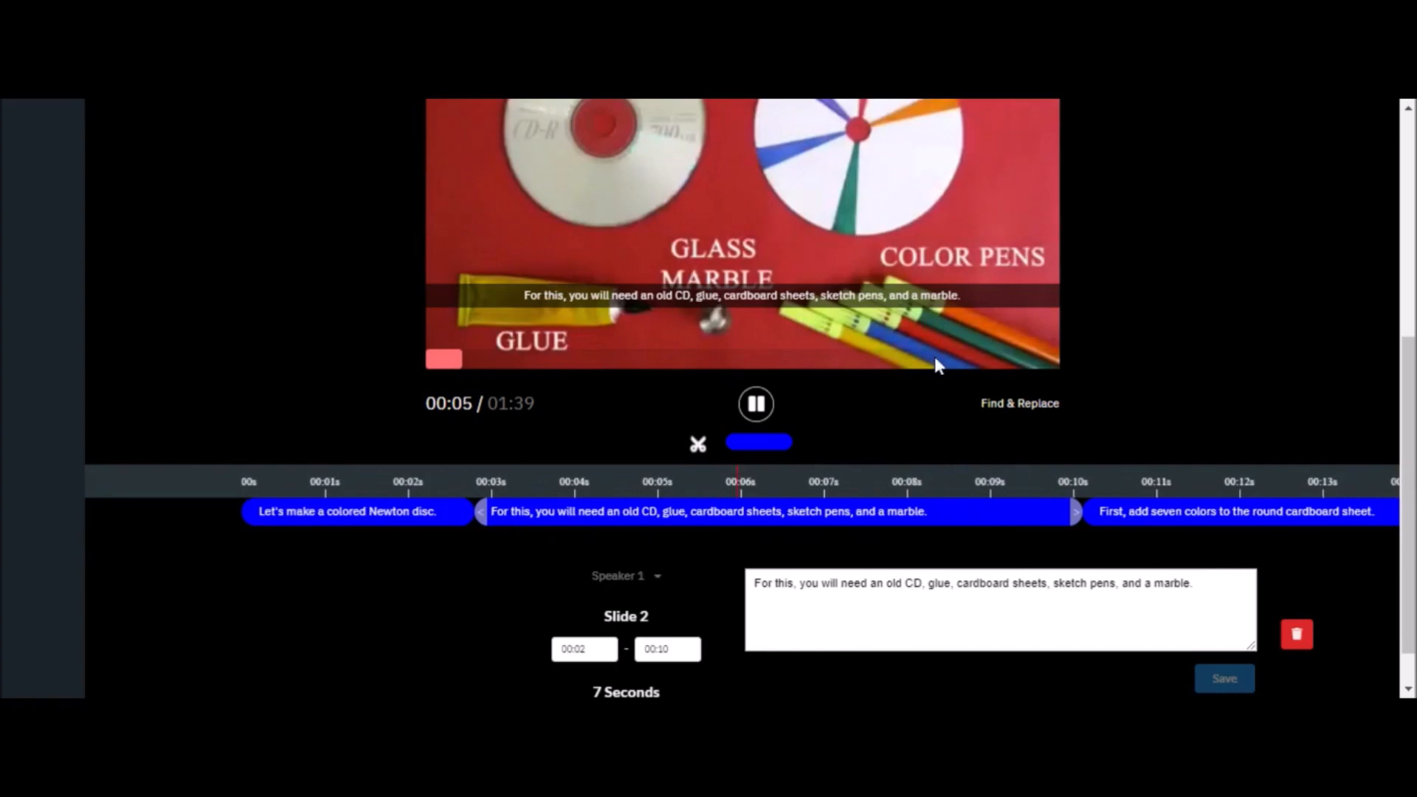
{"action": "left_click", "coordinate": [760, 409]}
{"action": "scroll", "coordinate": [627, 347], "scroll_direction": "up", "scroll_amount": 2}
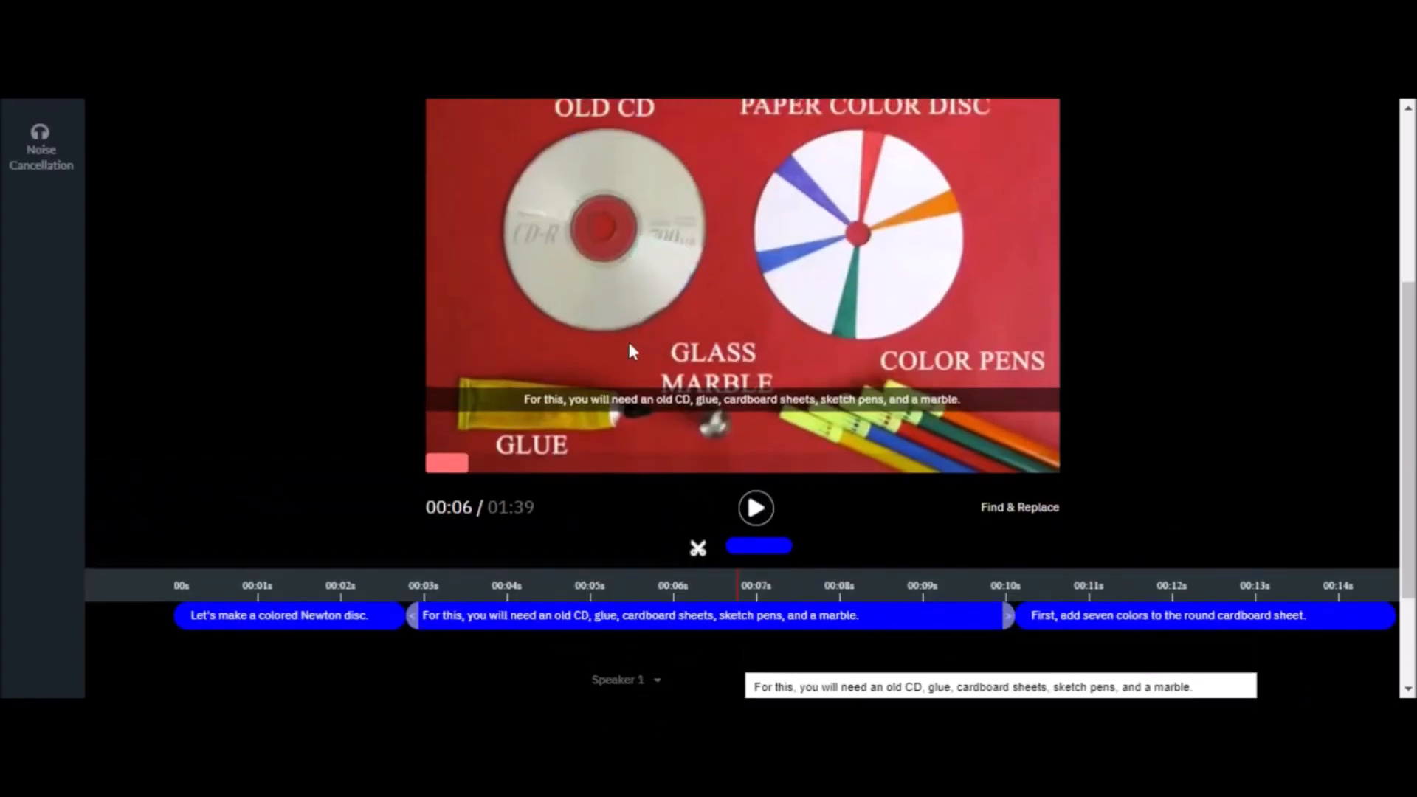
Step: Check the subtitles from 00:16 onward, from "Make sure that there is also a white stripe after each color." to the one about the disc's hole
{"action": "scroll", "coordinate": [944, 588], "scroll_direction": "down", "scroll_amount": 5}
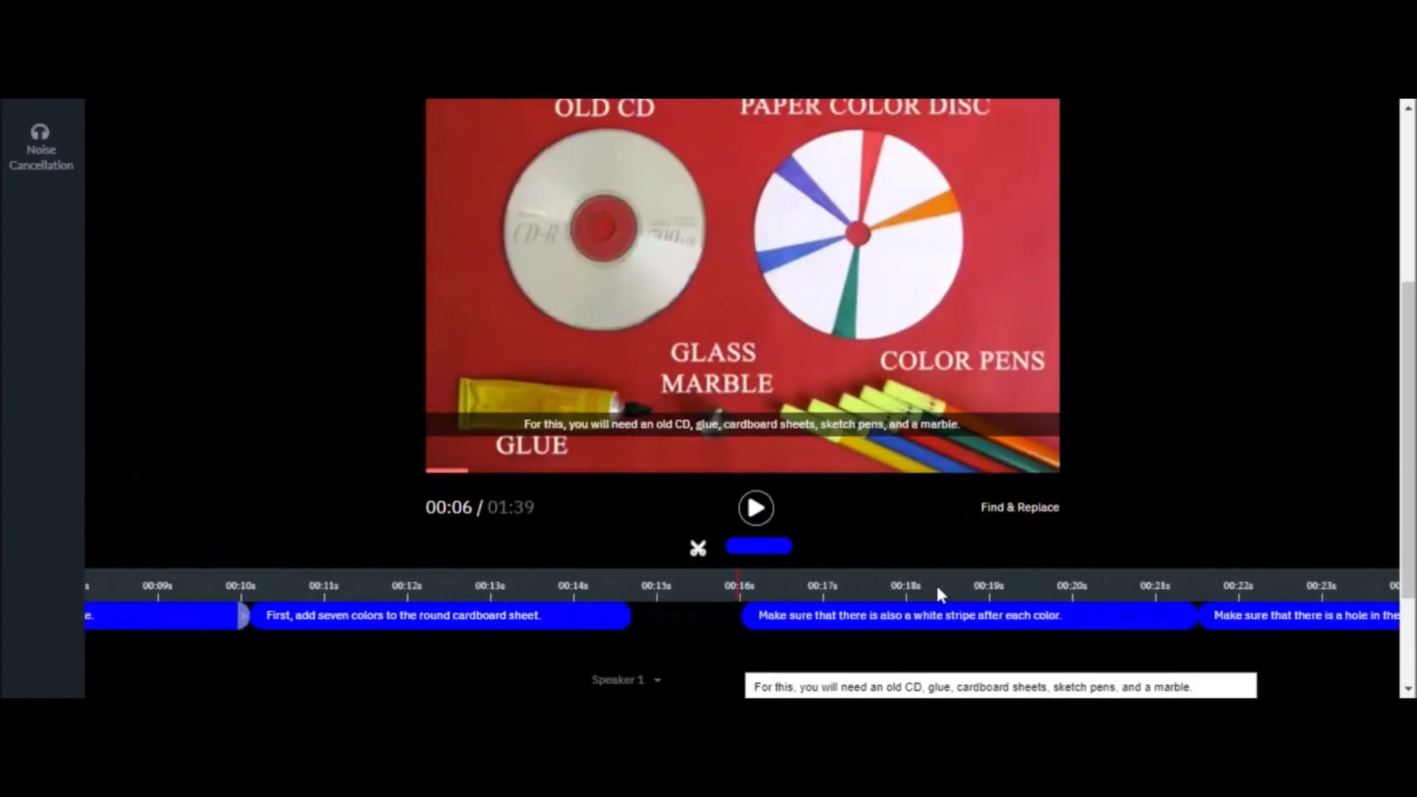
{"action": "left_click", "coordinate": [936, 586]}
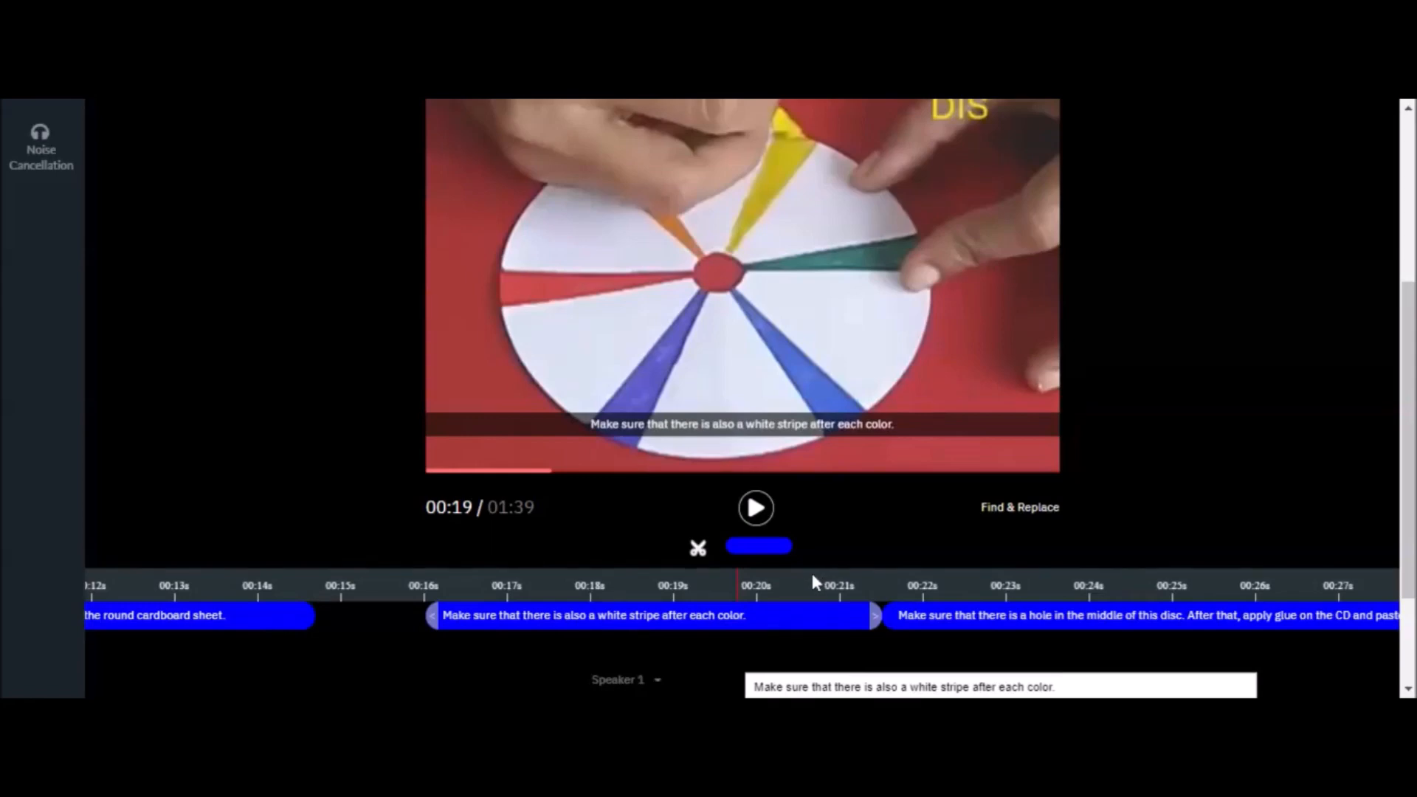
{"action": "scroll", "coordinate": [832, 583], "scroll_direction": "down", "scroll_amount": 1}
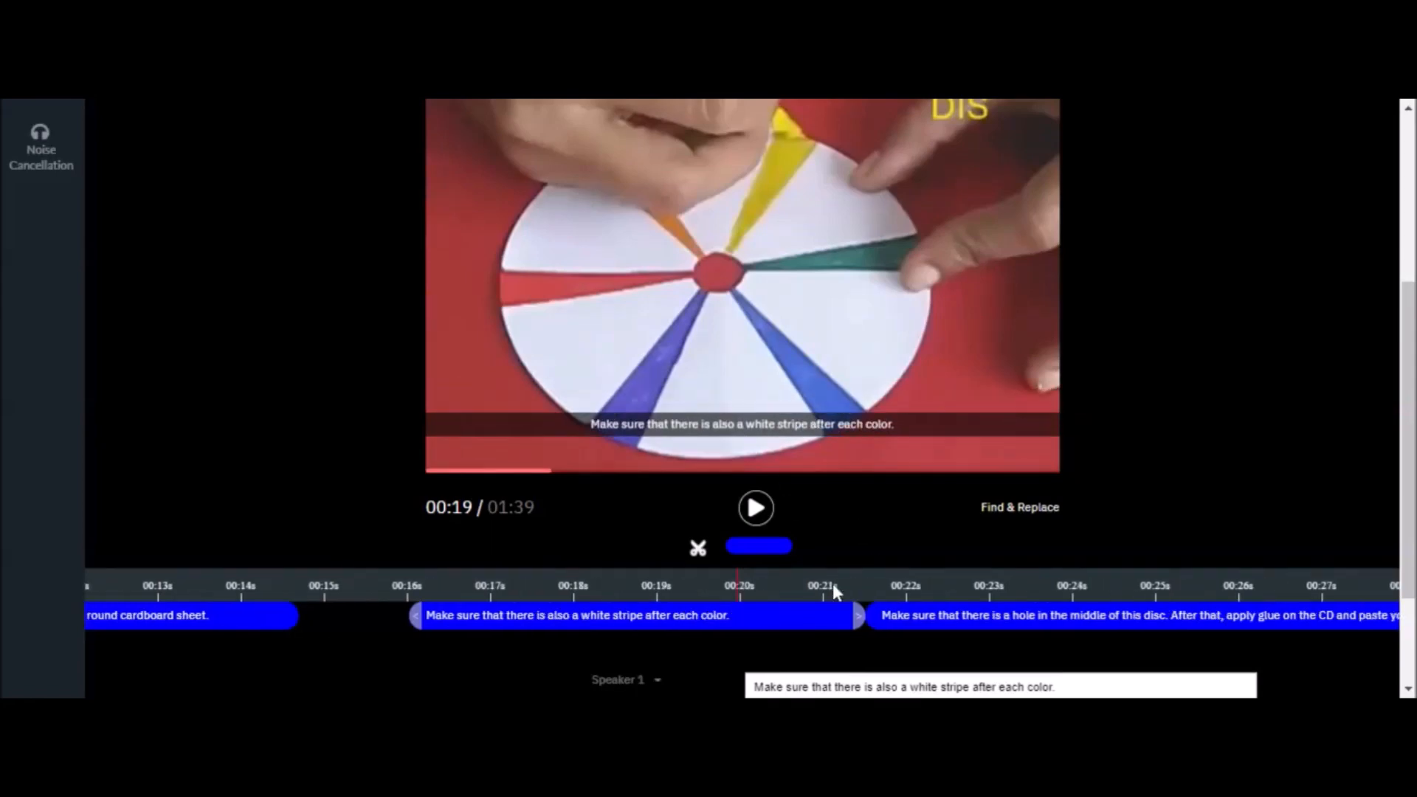
{"action": "scroll", "coordinate": [832, 583], "scroll_direction": "down", "scroll_amount": 3}
{"action": "left_click", "coordinate": [794, 583]}
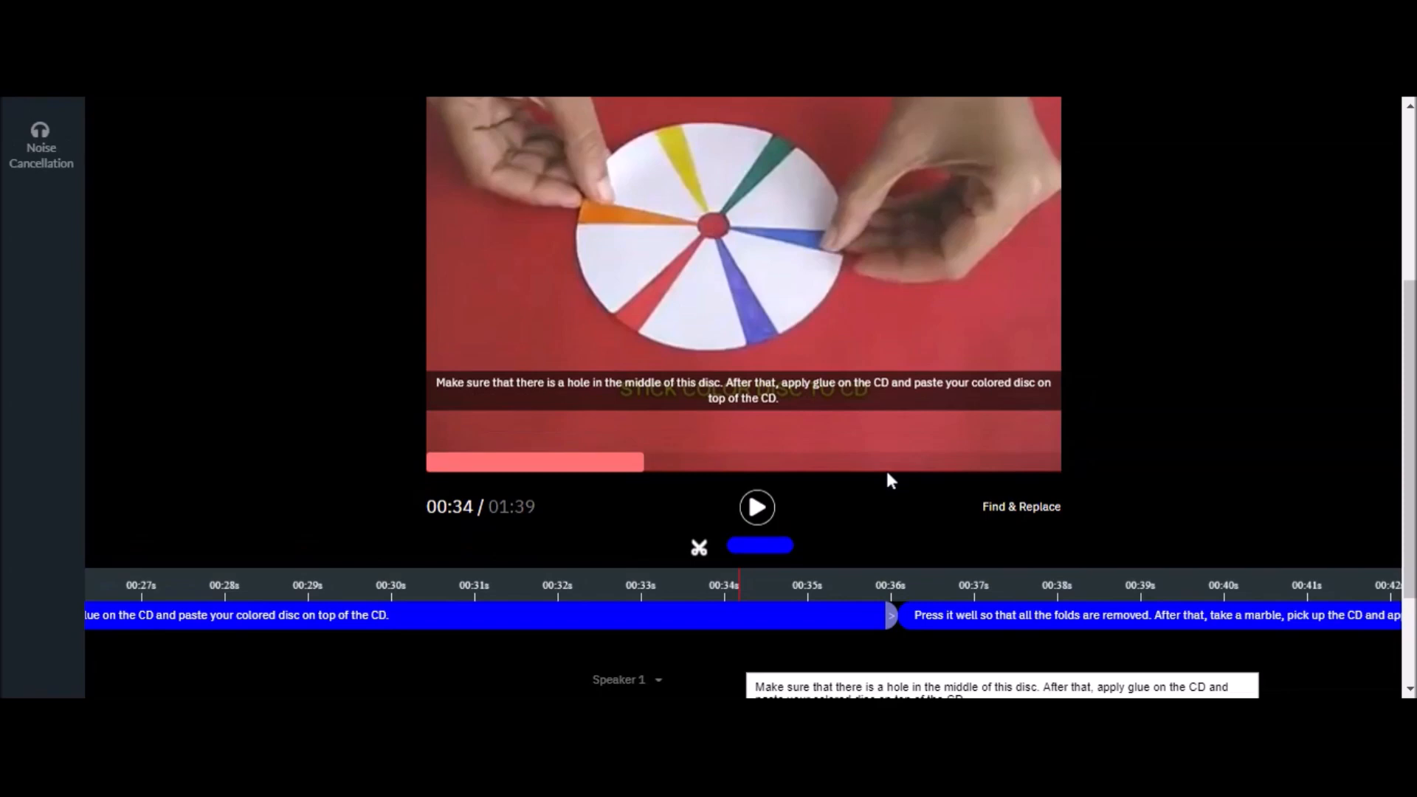
Step: Play from about 00:36 to 00:40 and try to split the subtitle after "Press it well so that all the folds are removed."
{"action": "left_click", "coordinate": [901, 597]}
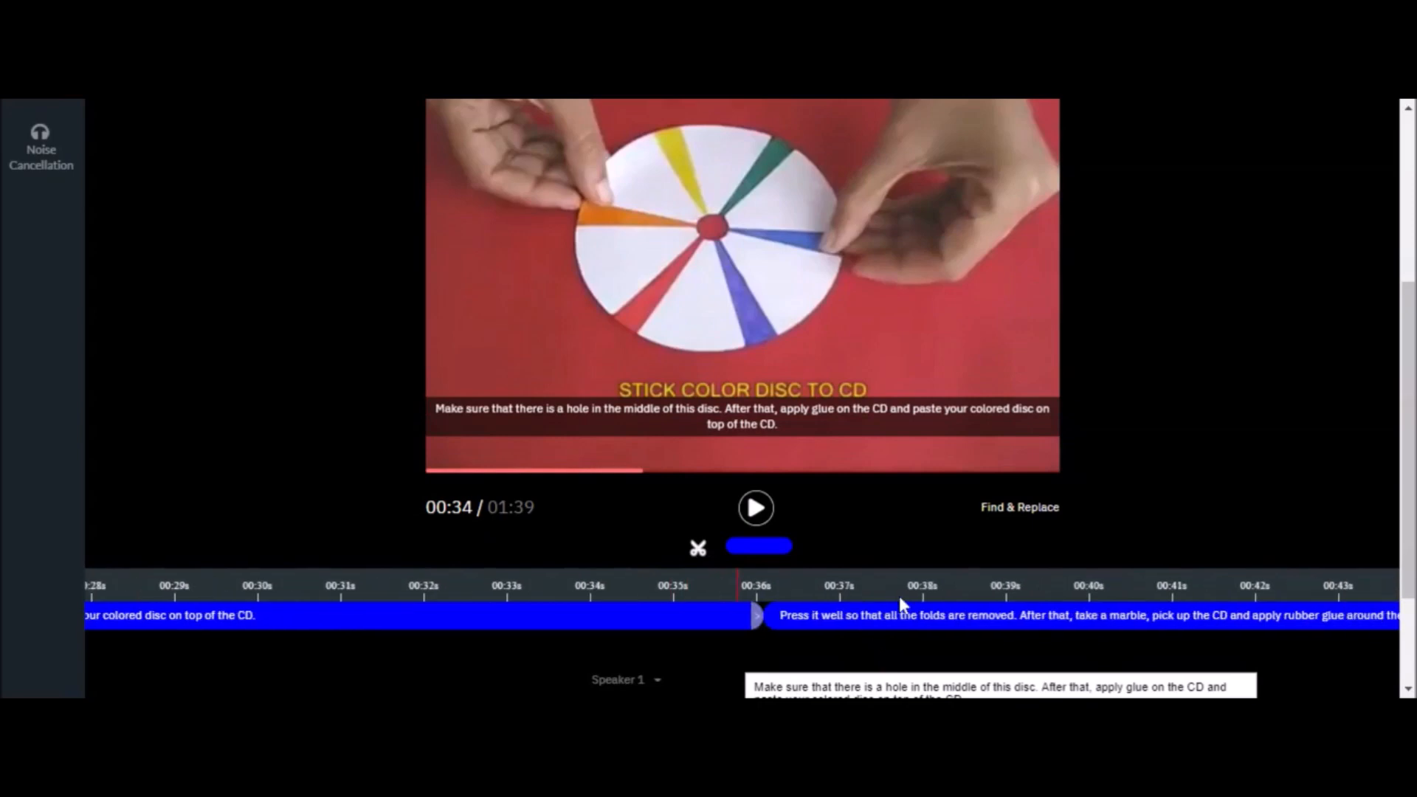
{"action": "left_click", "coordinate": [756, 510]}
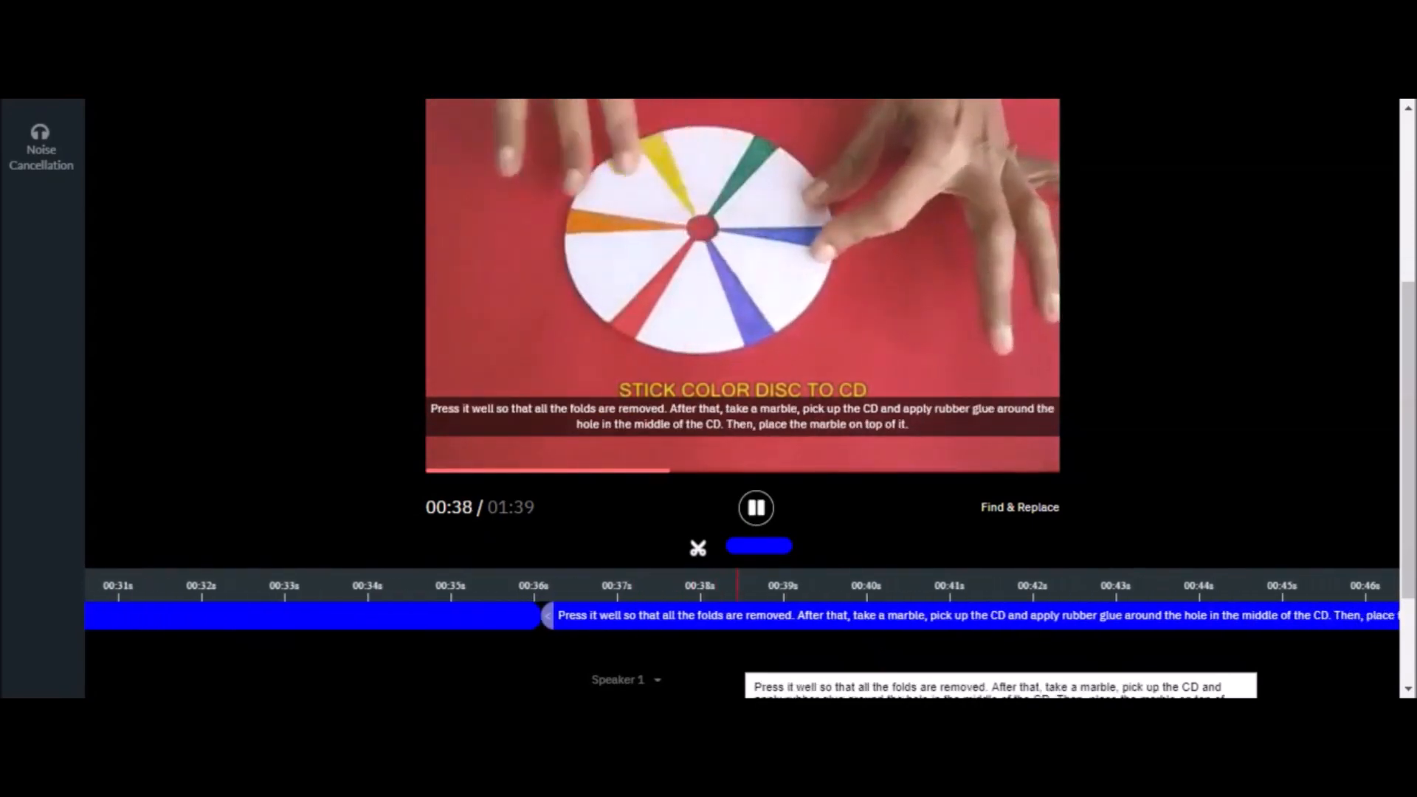
{"action": "left_click", "coordinate": [753, 523]}
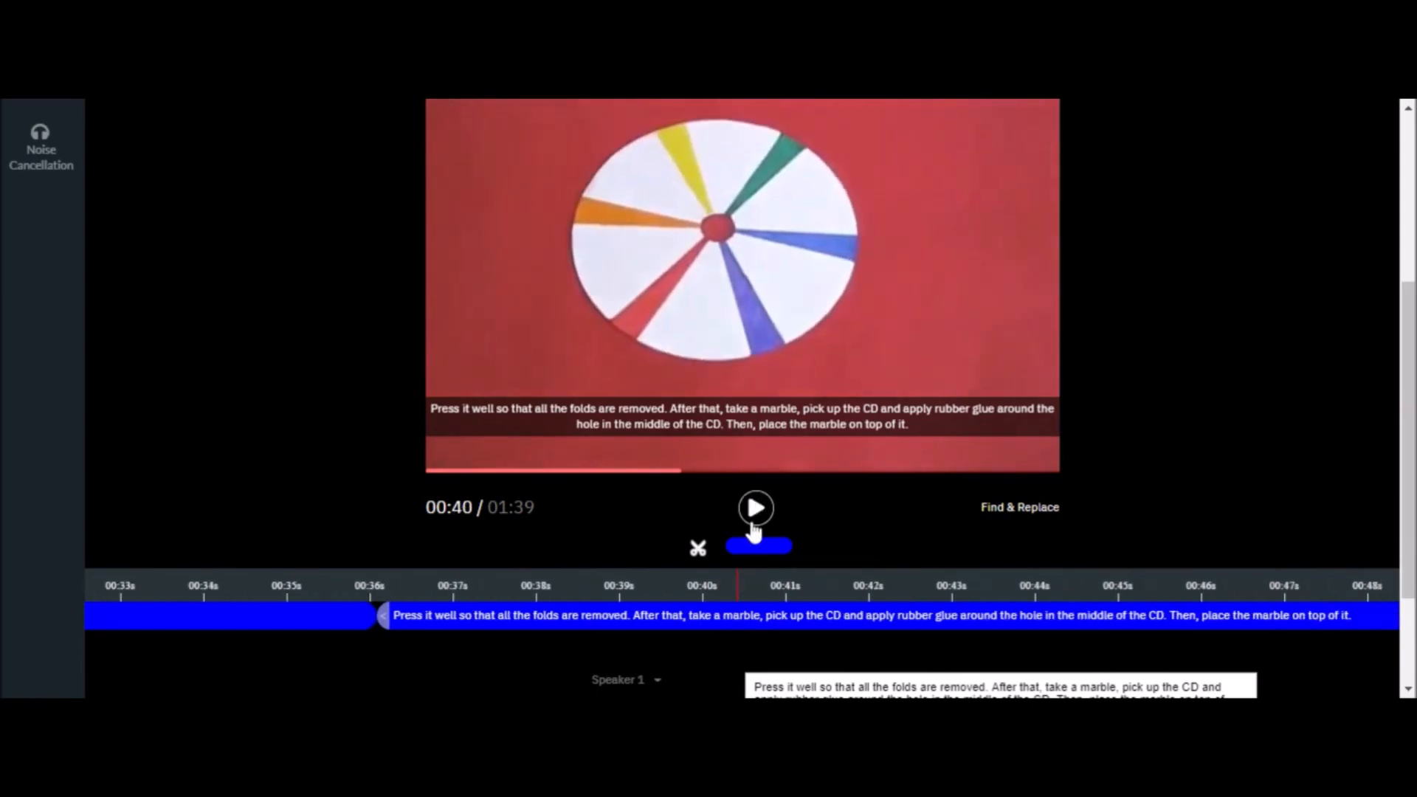
{"action": "left_click", "coordinate": [698, 550]}
{"action": "key", "text": "Left"}
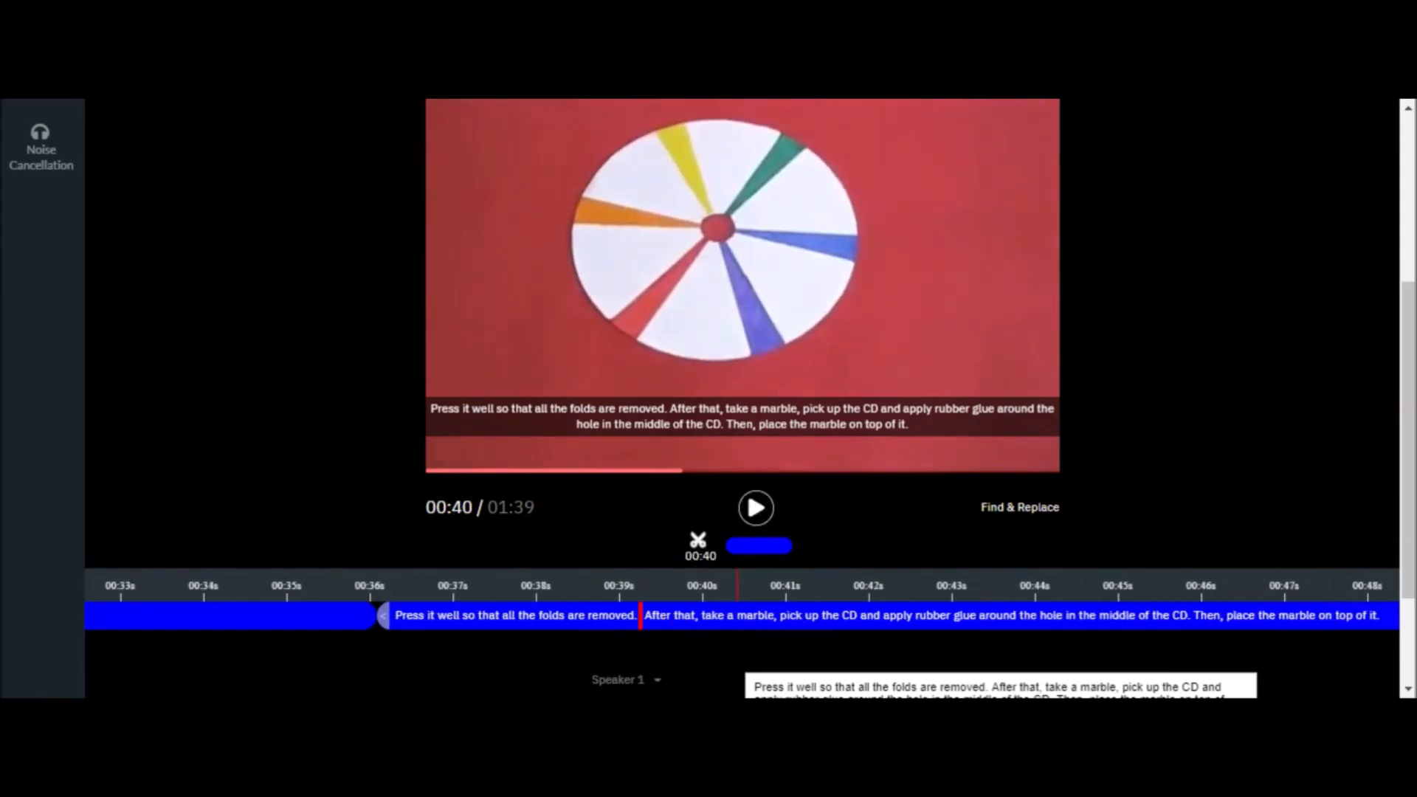
Step: Add a new subtitle from 01:36 to 01:37 after the last one, with the text "Empty slide", and save it
{"action": "scroll", "coordinate": [959, 591], "scroll_direction": "down", "scroll_amount": 10}
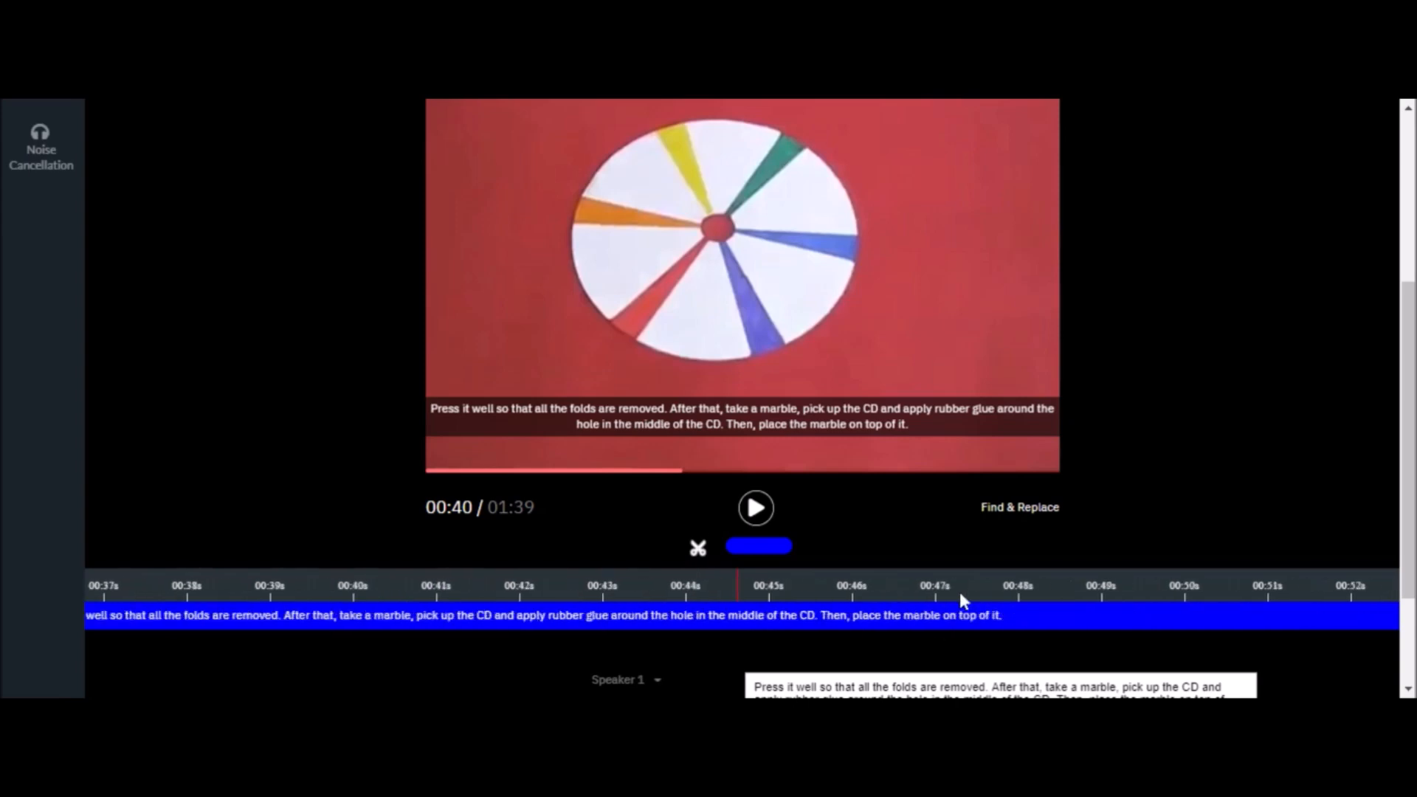
{"action": "scroll", "coordinate": [993, 586], "scroll_direction": "down", "scroll_amount": 14}
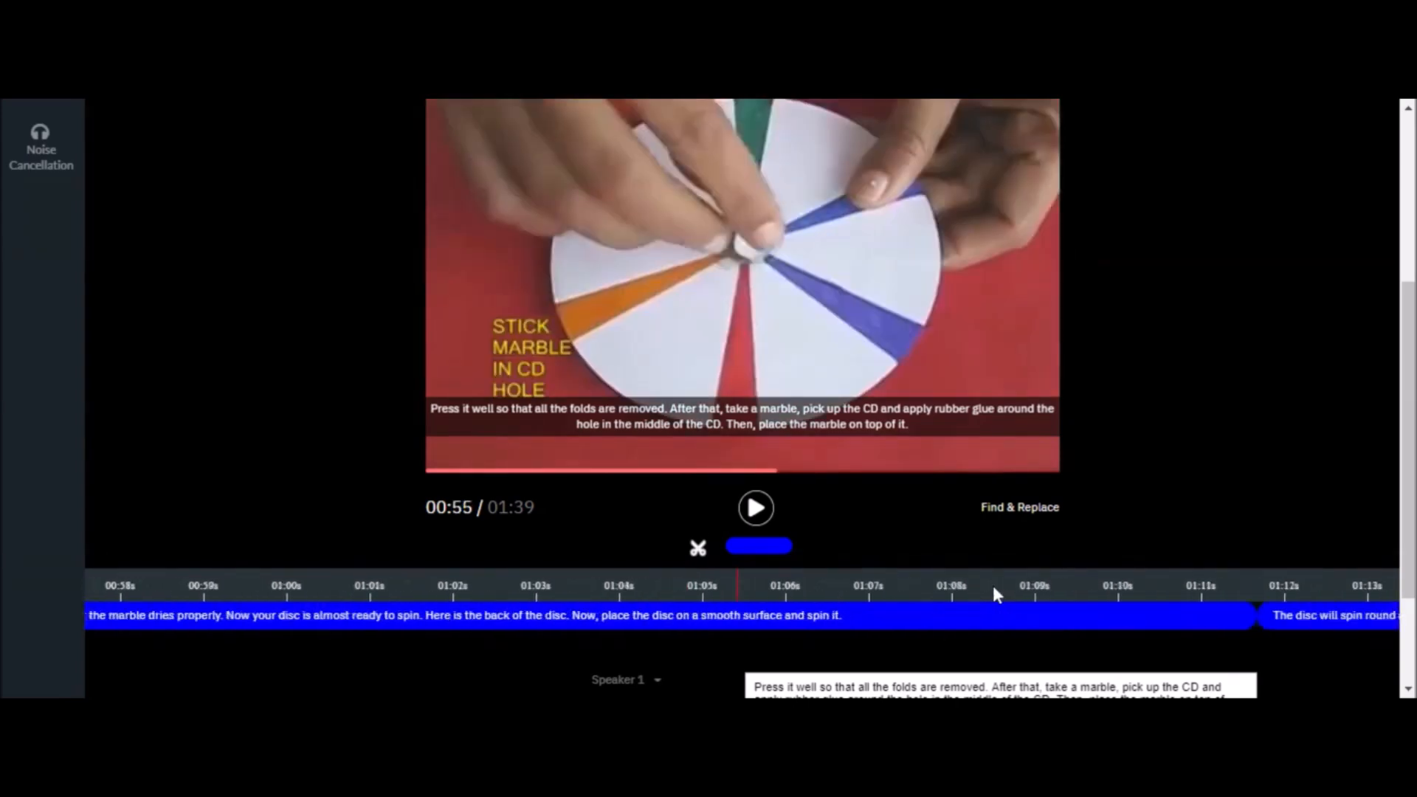
{"action": "scroll", "coordinate": [895, 580], "scroll_direction": "down", "scroll_amount": 1}
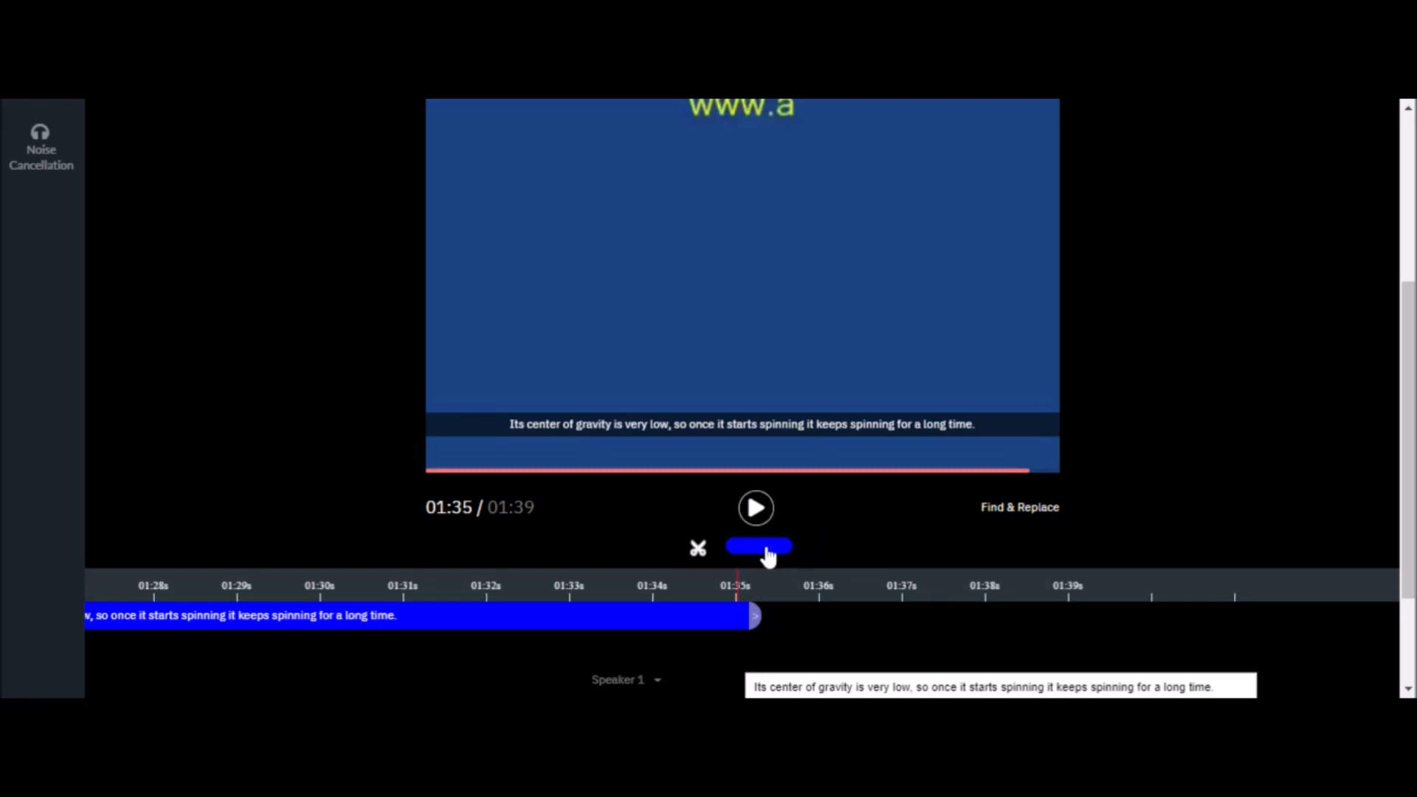
{"action": "left_click_drag", "start_coordinate": [770, 549], "coordinate": [839, 619]}
{"action": "left_click", "coordinate": [861, 553]}
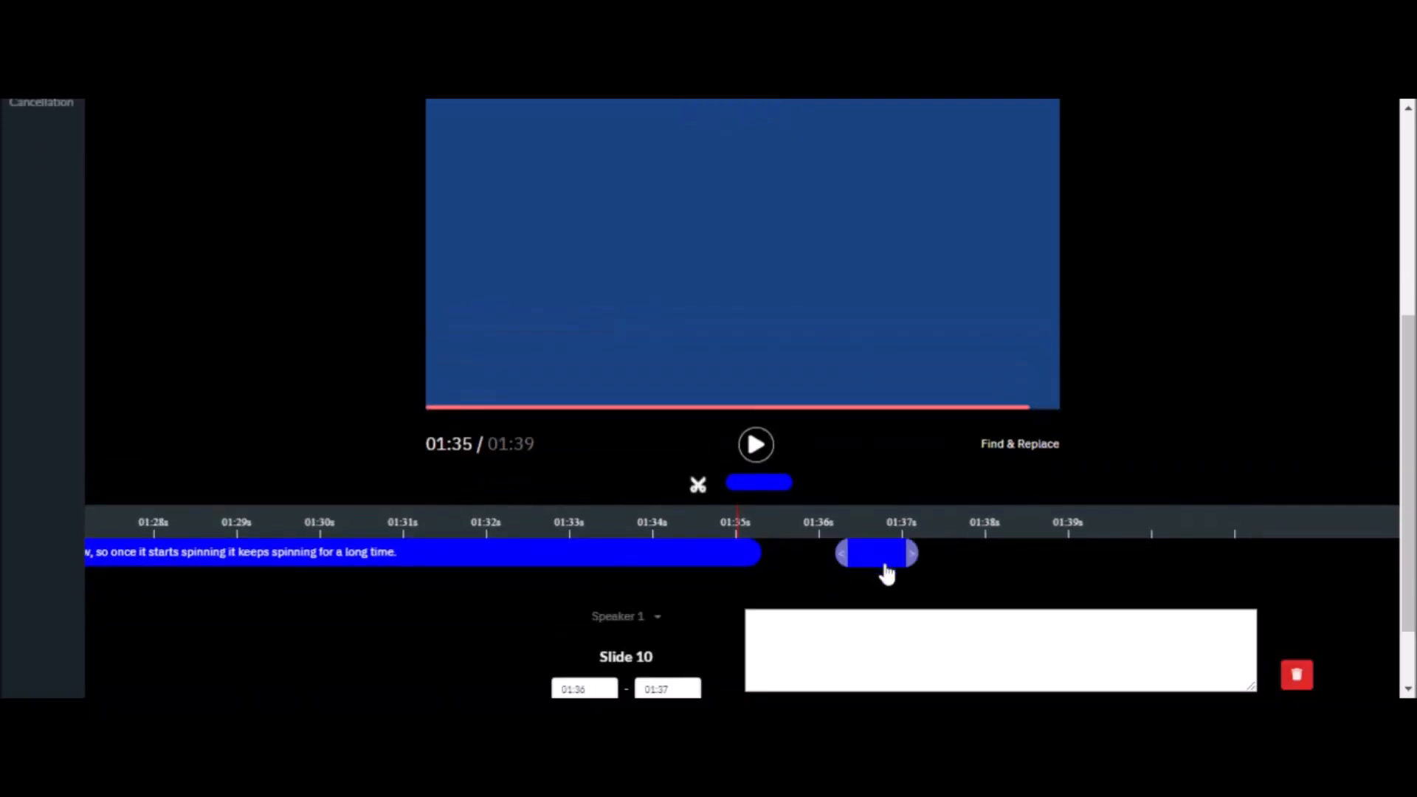
{"action": "type", "text": "Empty slide"}
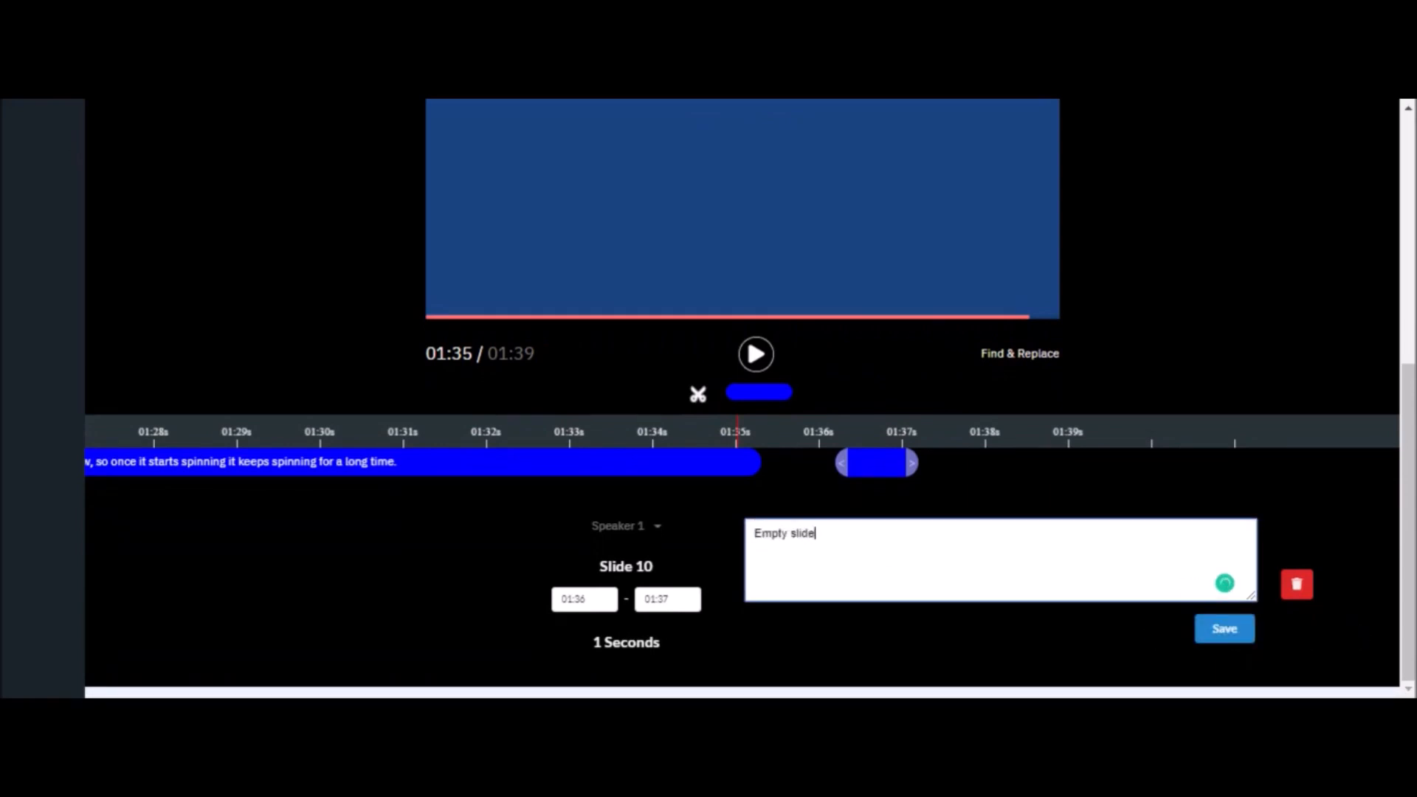
{"action": "left_click", "coordinate": [1243, 628]}
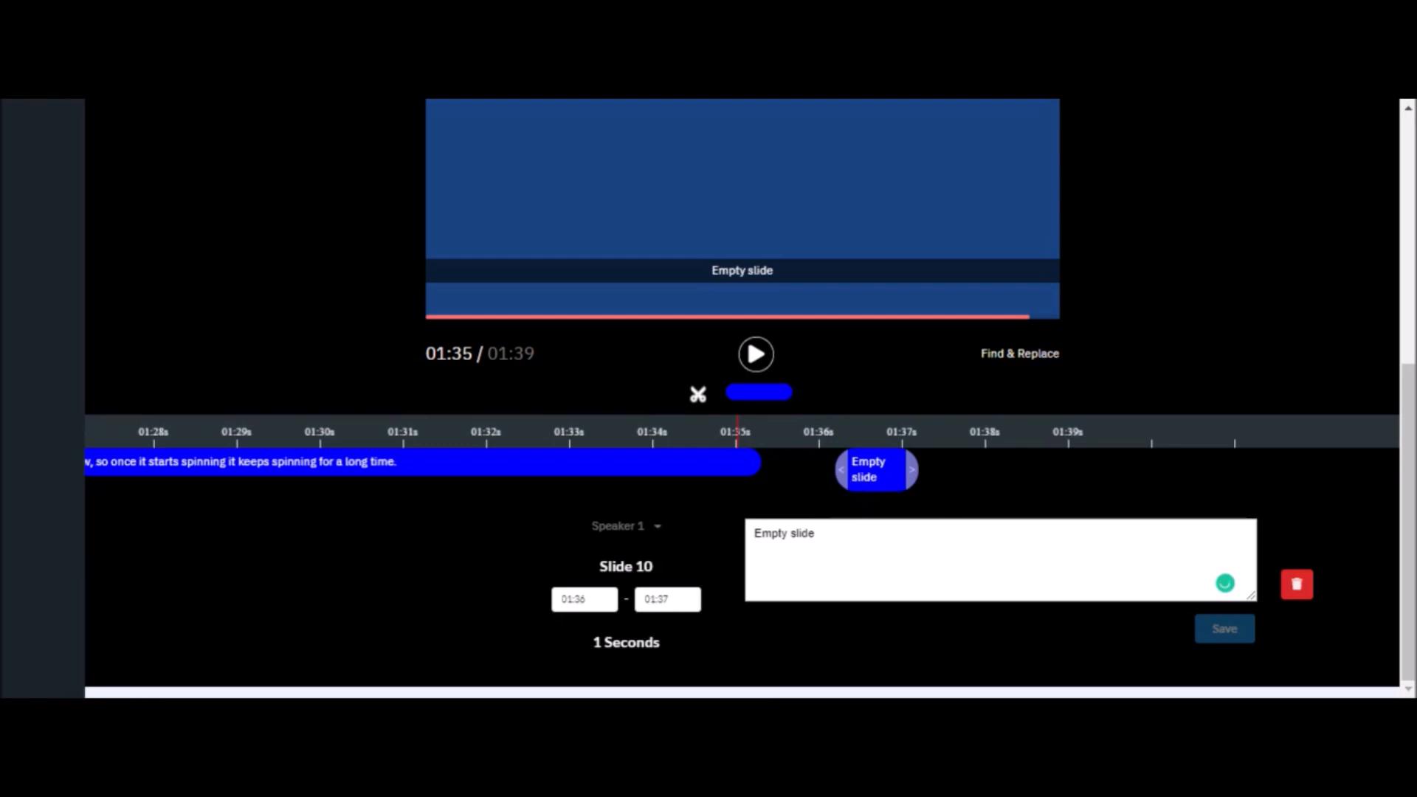
Step: Stretch the "Empty slide" subtitle to run from the end of the previous subtitle, about 01:35.4, to about 01:38.7
{"action": "scroll", "coordinate": [787, 486], "scroll_direction": "up", "scroll_amount": 3}
{"action": "scroll", "coordinate": [790, 407], "scroll_direction": "down", "scroll_amount": 2}
{"action": "left_click_drag", "start_coordinate": [914, 568], "coordinate": [1046, 582]}
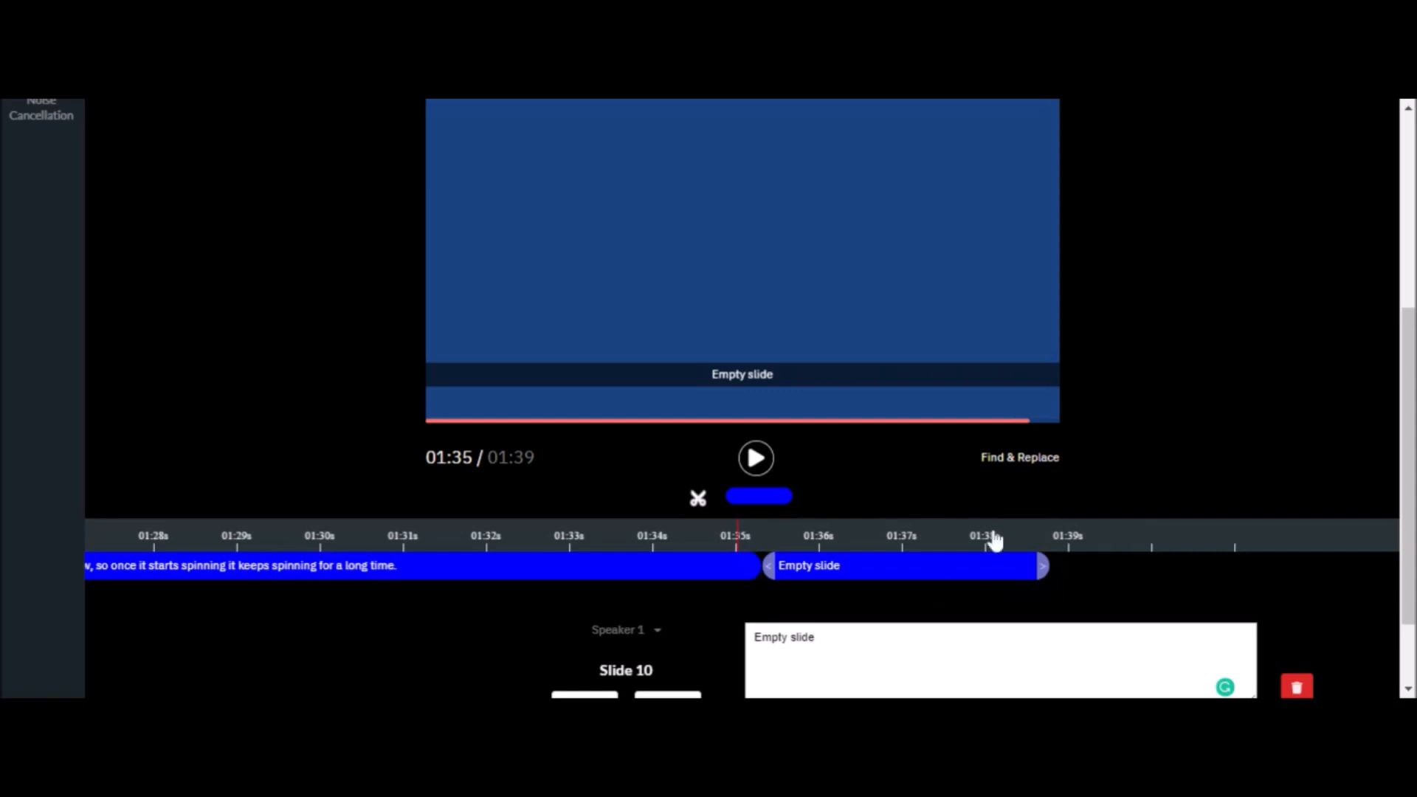
{"action": "scroll", "coordinate": [935, 477], "scroll_direction": "up", "scroll_amount": 2}
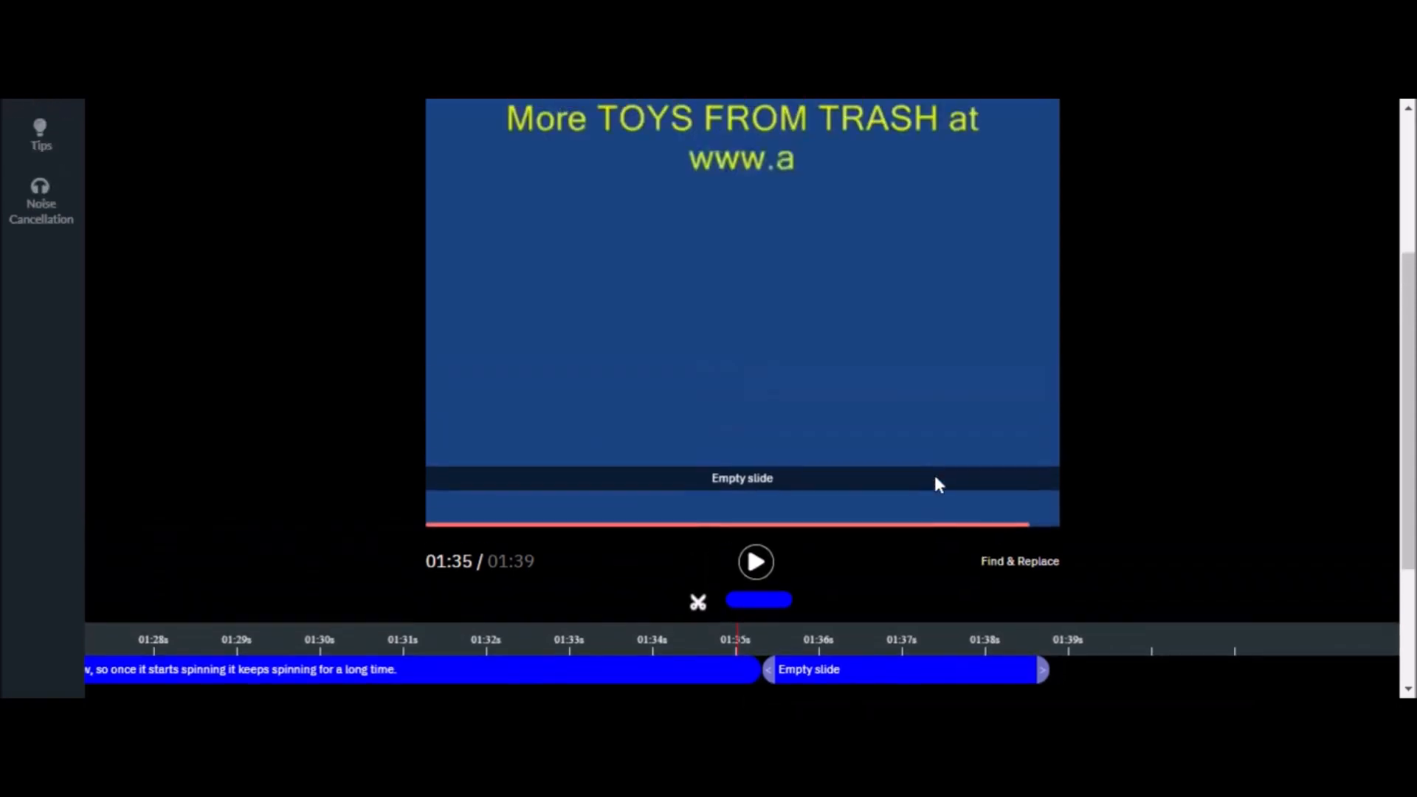
Step: Generate the video's subtitles from the edited timeline and view its exported versions
{"action": "scroll", "coordinate": [908, 570], "scroll_direction": "down", "scroll_amount": 2}
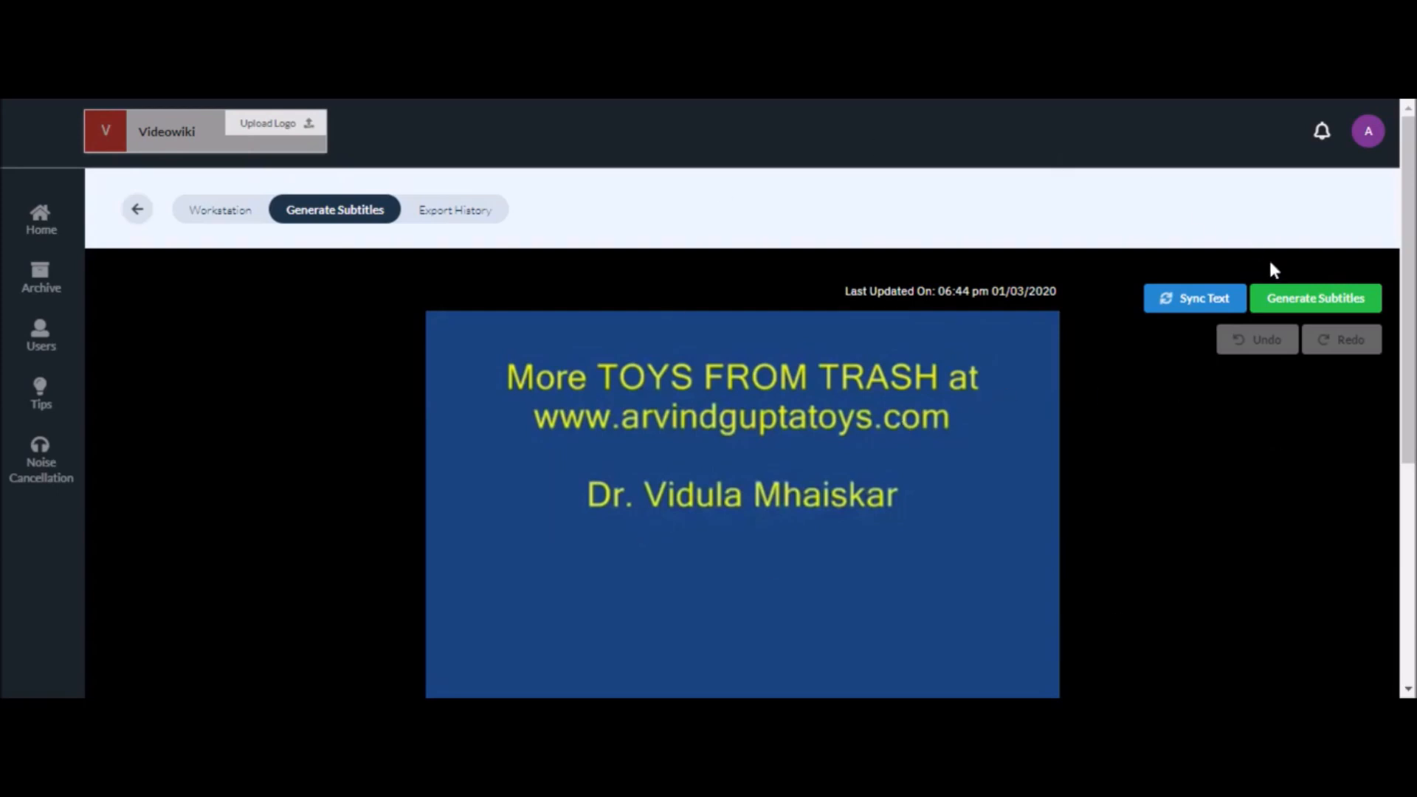
{"action": "left_click", "coordinate": [1288, 309]}
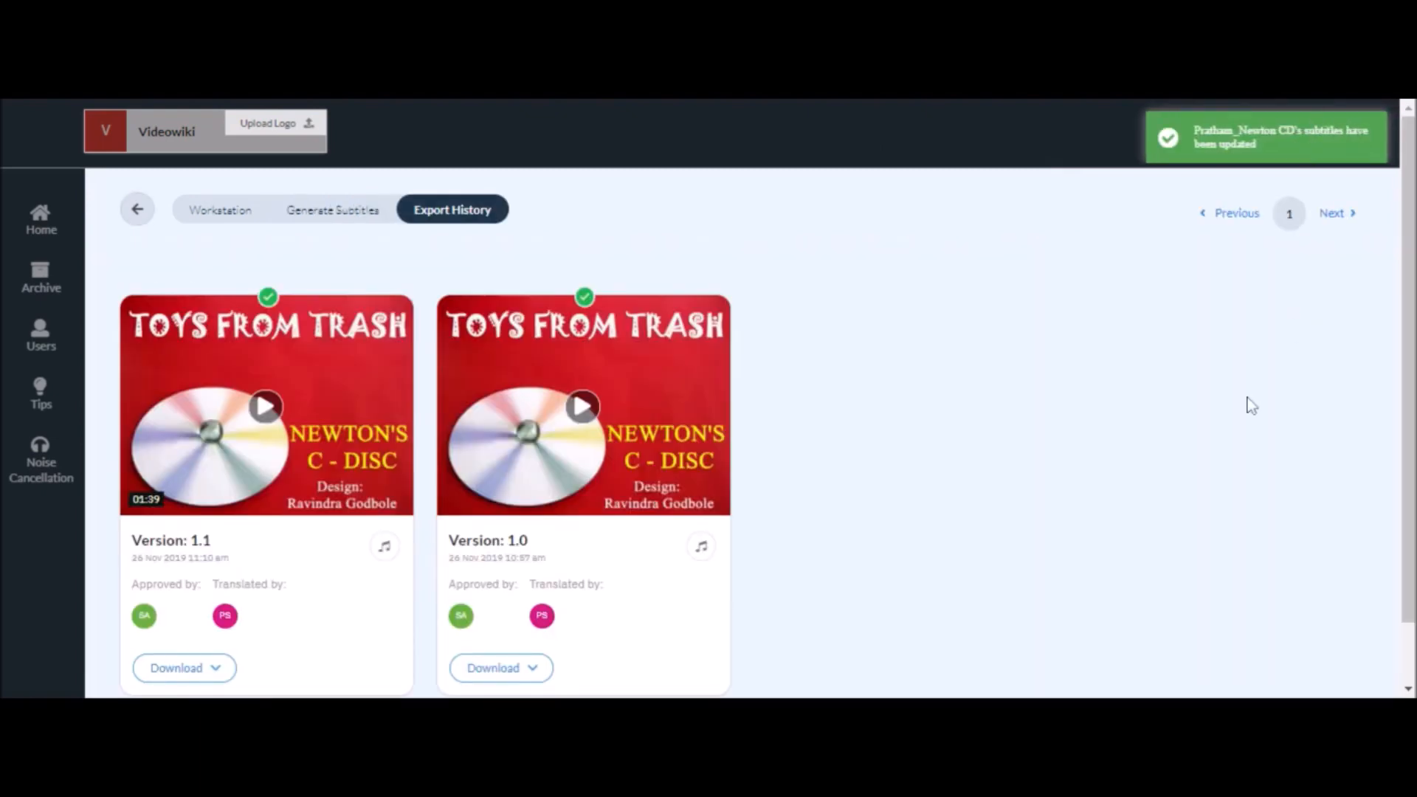
{"action": "scroll", "coordinate": [940, 421], "scroll_direction": "down", "scroll_amount": 1}
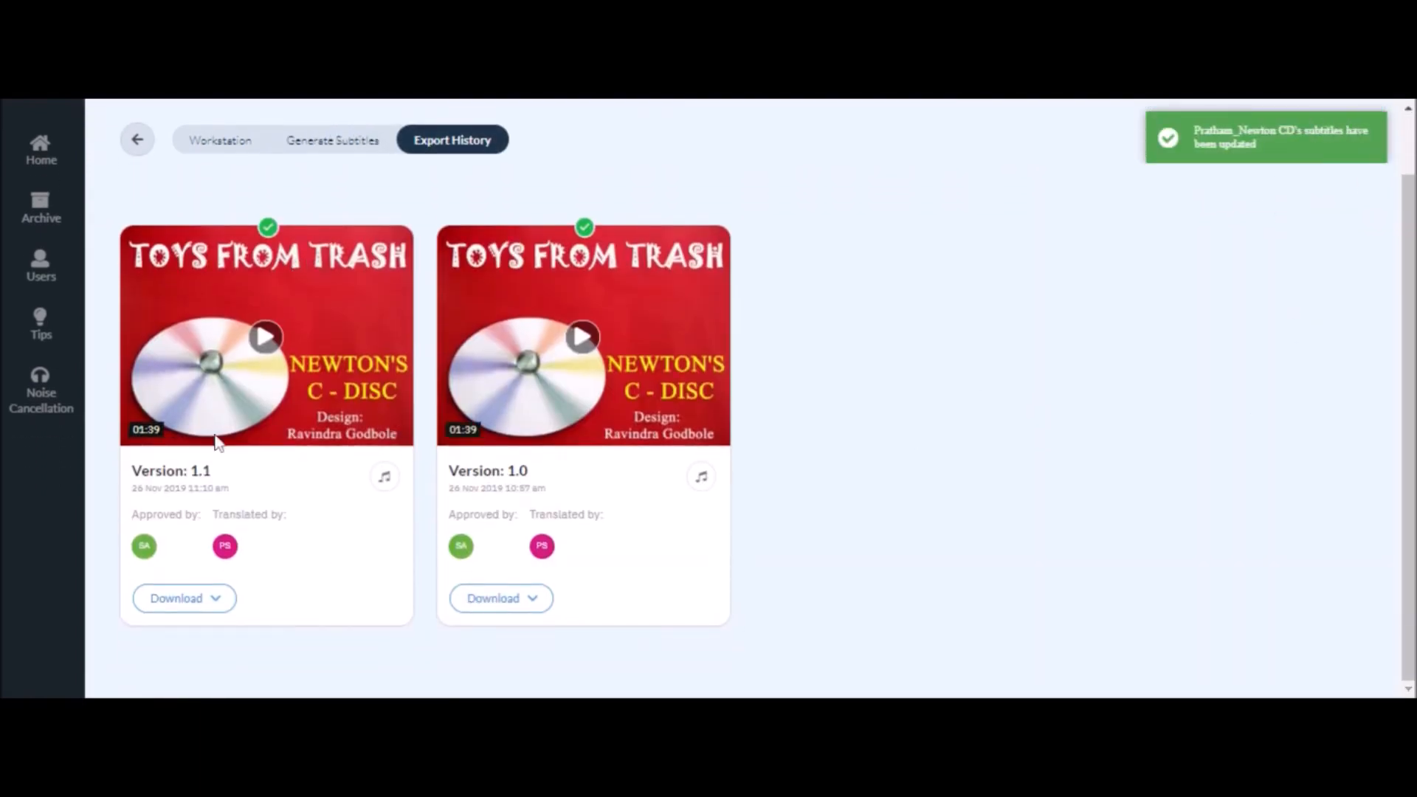